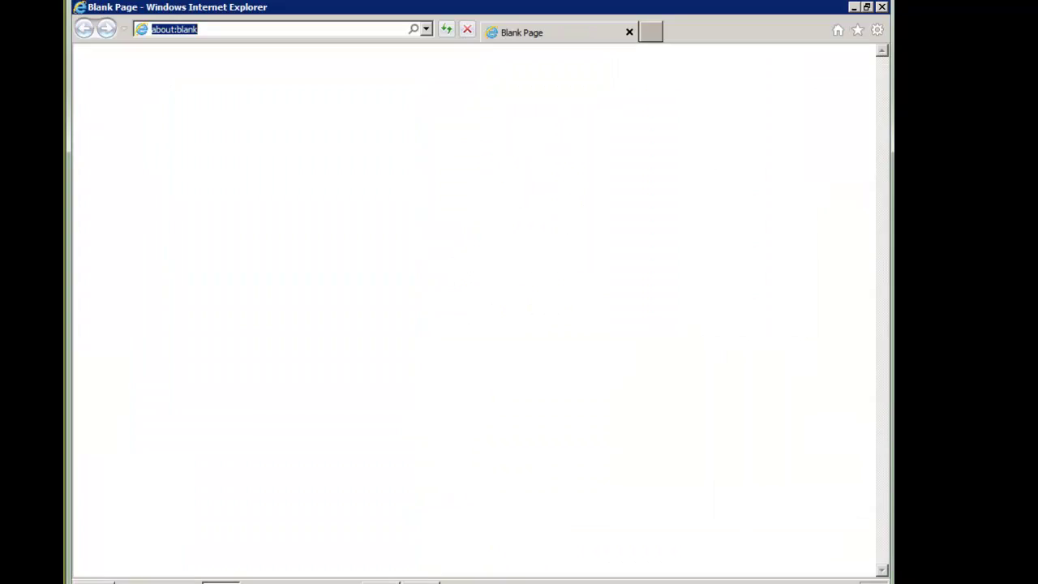
type("www.contoso.com/")
key("Return")
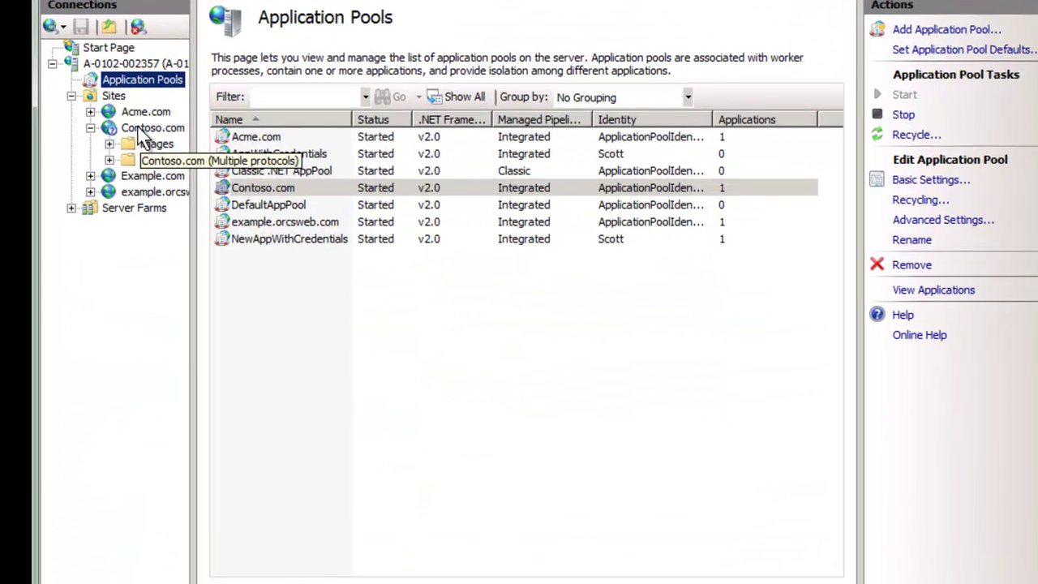
In IIS Manager, check the security permissions of the Administrators and Contoso.com entries on the Contoso.com site's root folder
left_click(157, 169)
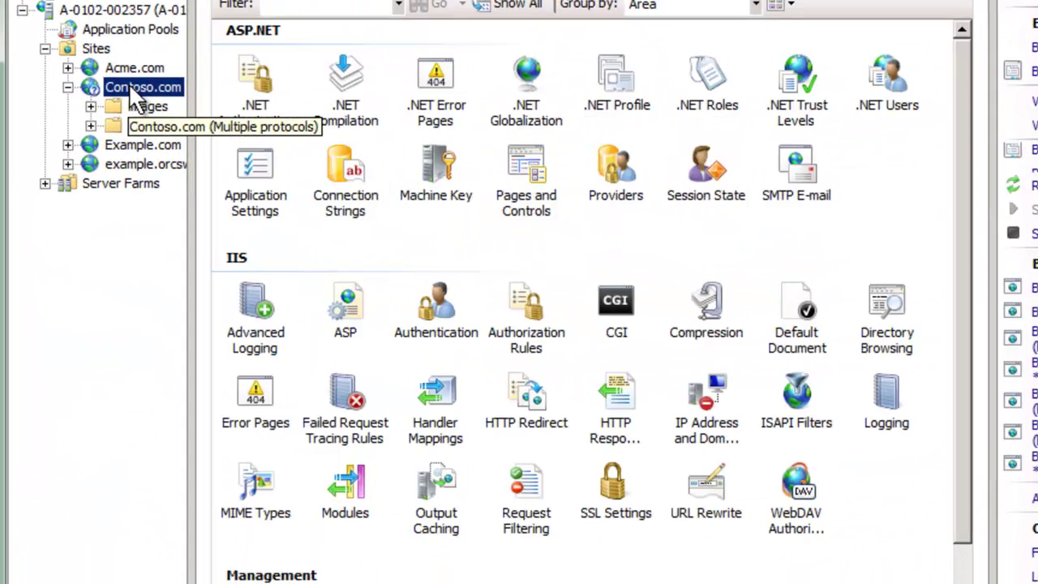
right_click(132, 87)
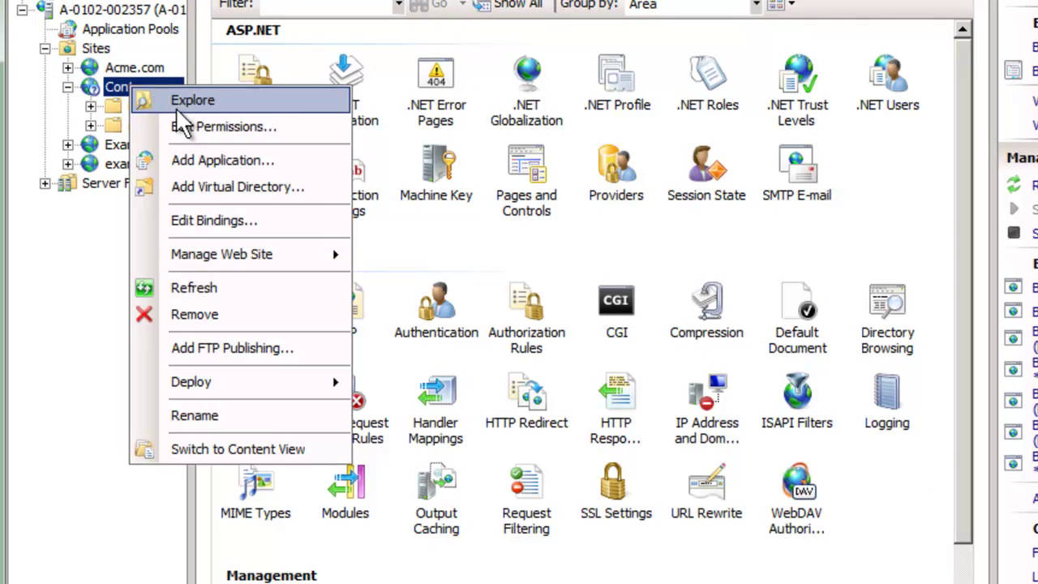
left_click(223, 129)
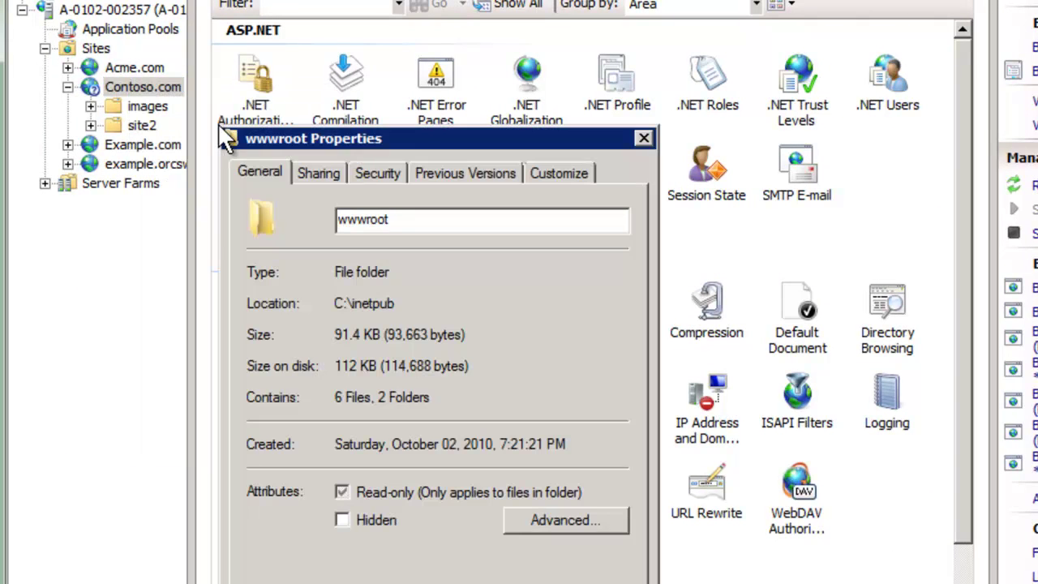
left_click(378, 173)
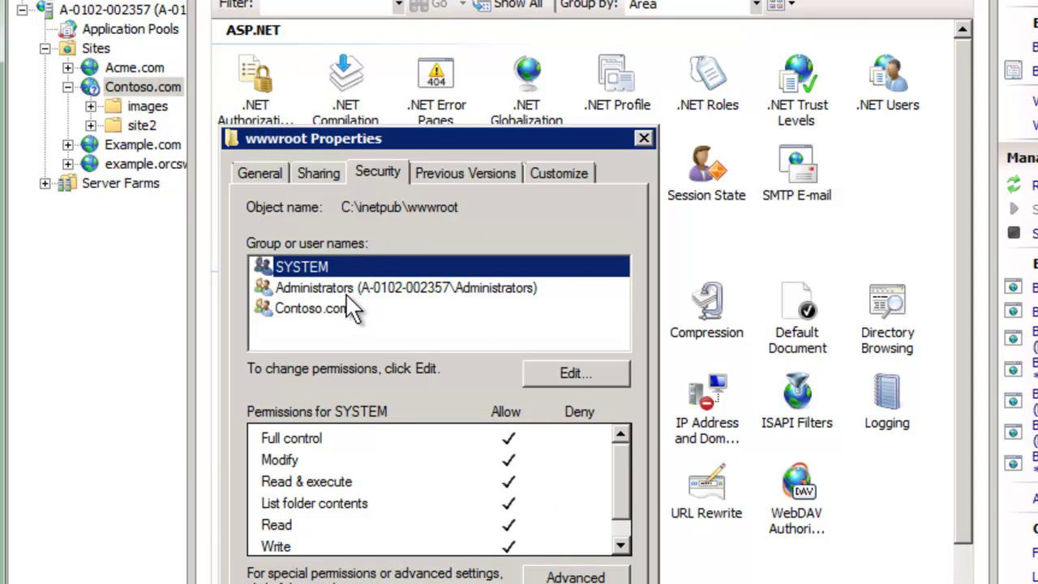
left_click(347, 289)
left_click(361, 309)
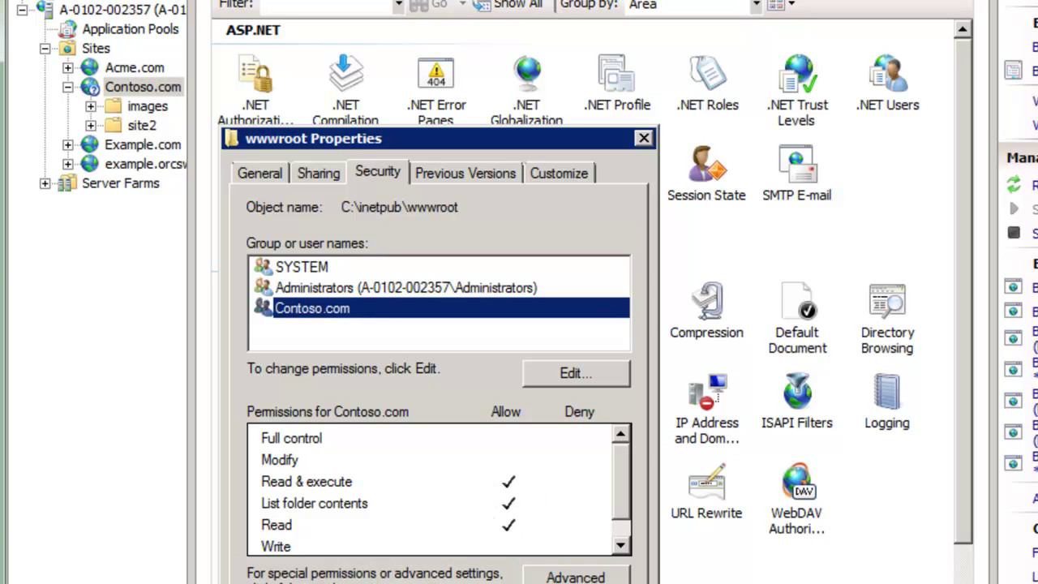
key("Escape")
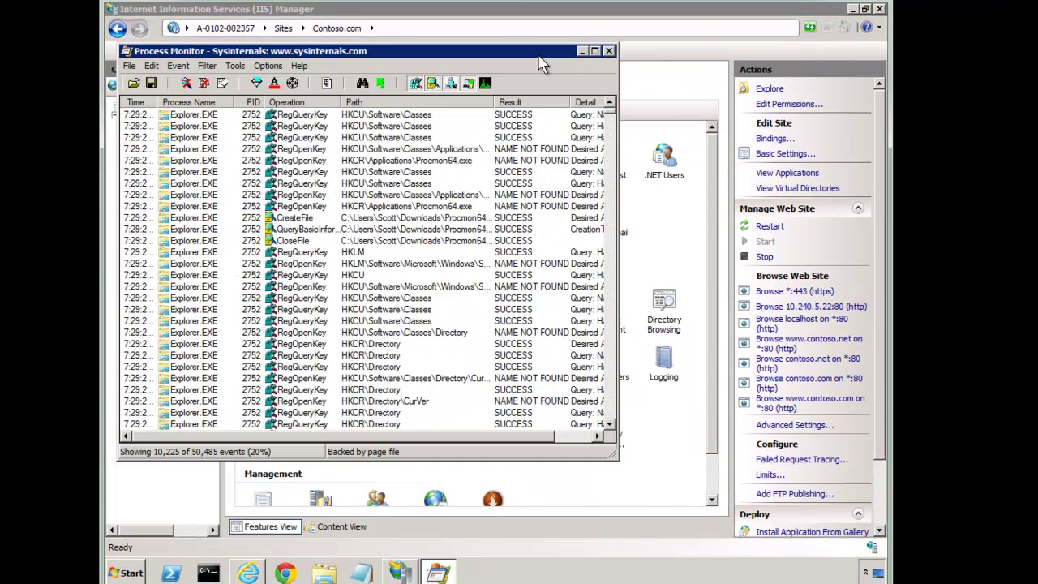
Close the running Process Monitor and open the Process Monitor download page from sysinternals.com in Chrome
left_click(609, 51)
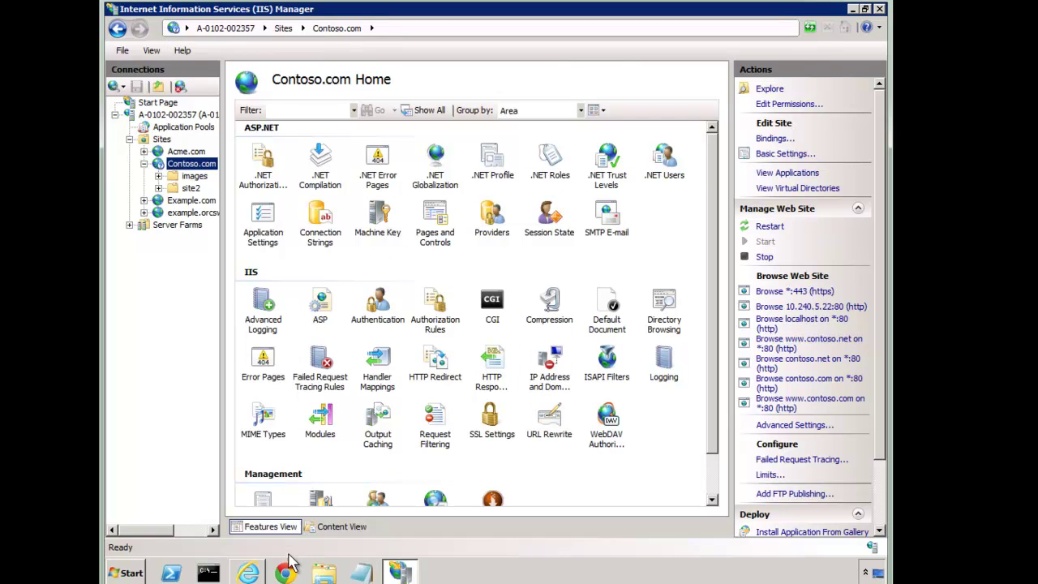
left_click(252, 575)
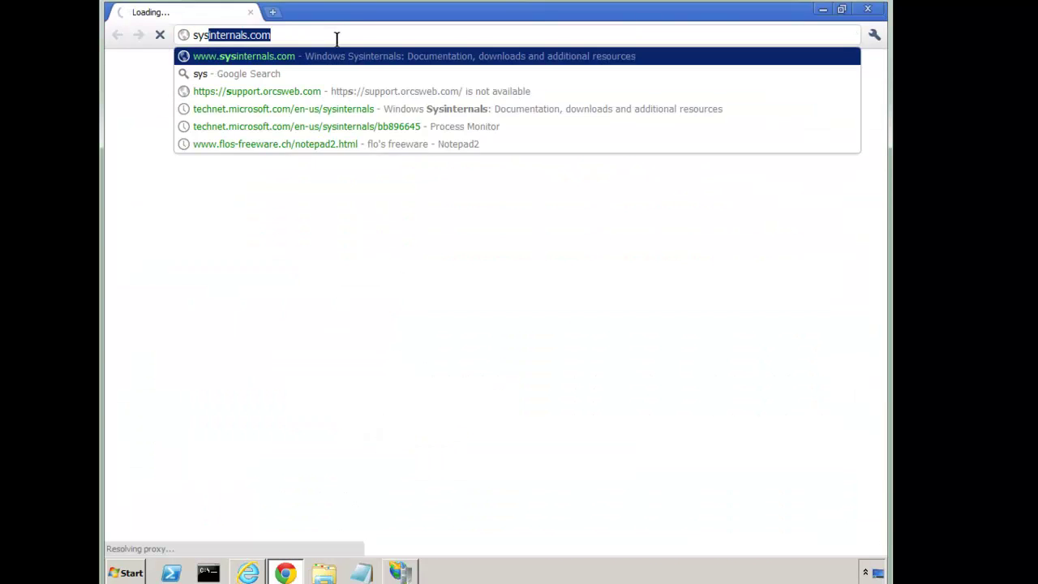
key("Return")
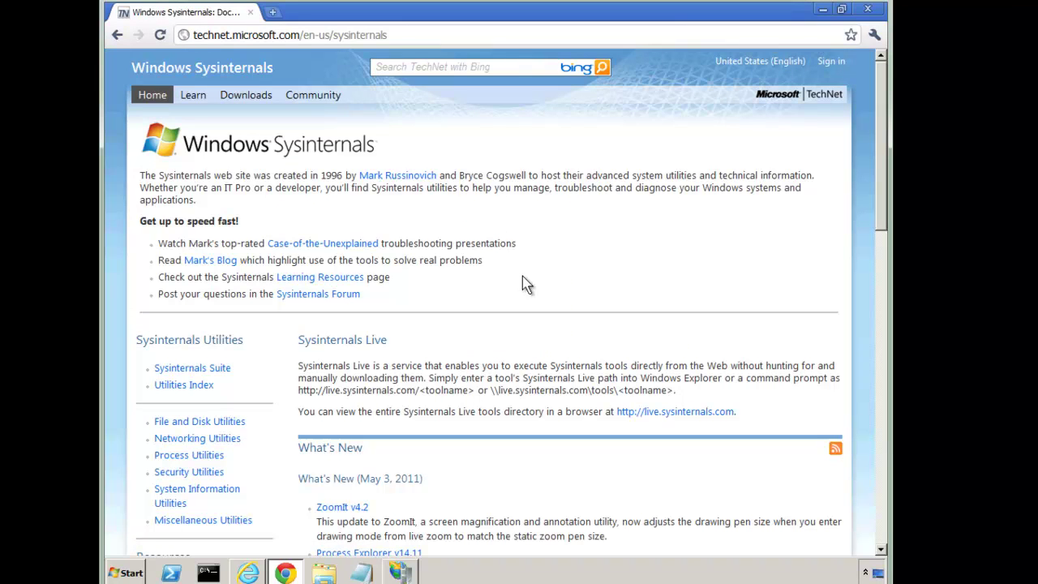
scroll(522, 278, "down", 5)
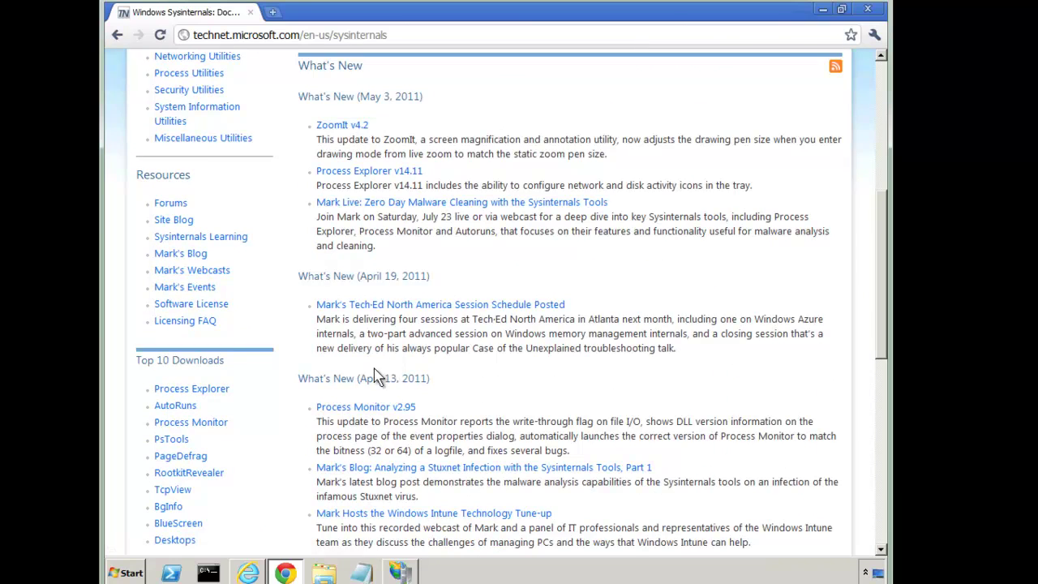
scroll(377, 369, "down", 2)
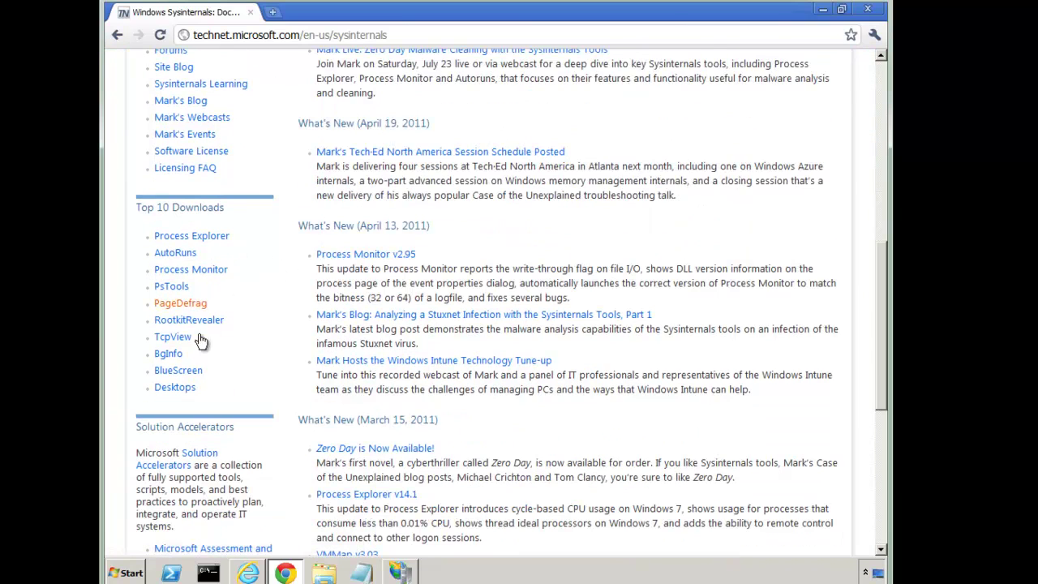
left_click(205, 276)
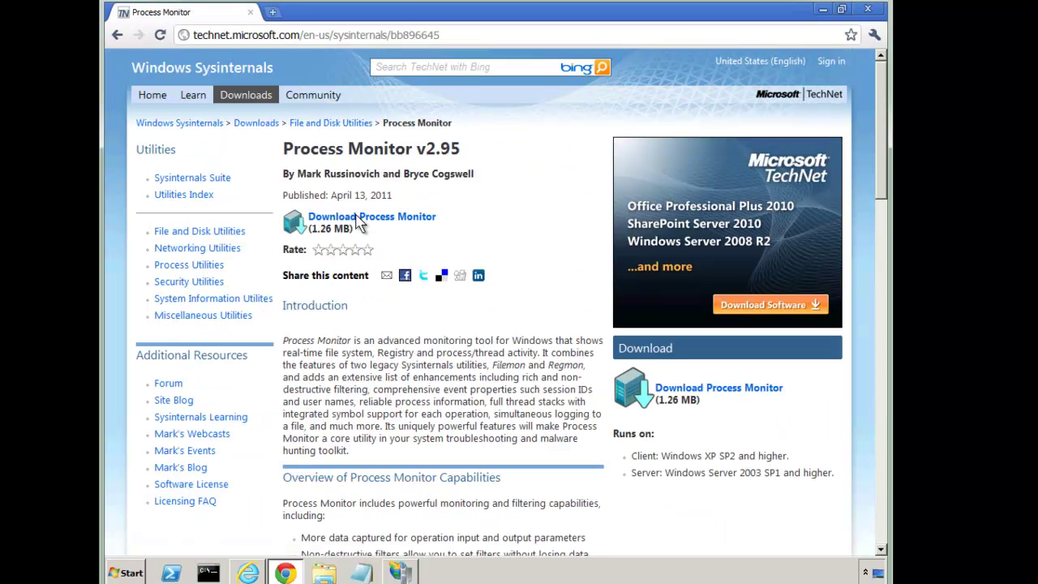
Download Process Monitor from Live.Sysinternals.com and run the downloaded file, accepting the security warning
scroll(417, 340, "down", 3)
scroll(418, 388, "down", 13)
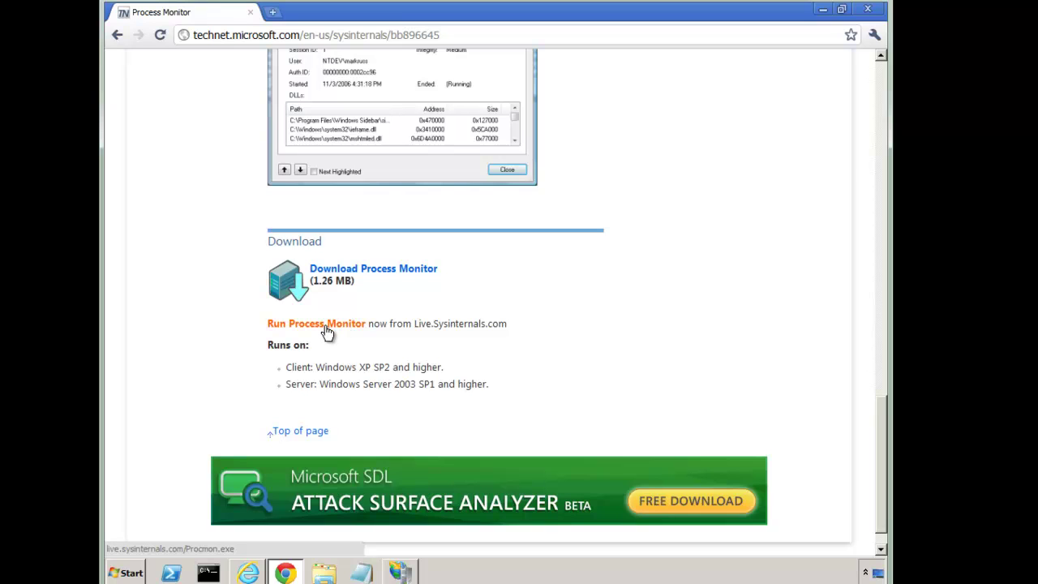
left_click(328, 333)
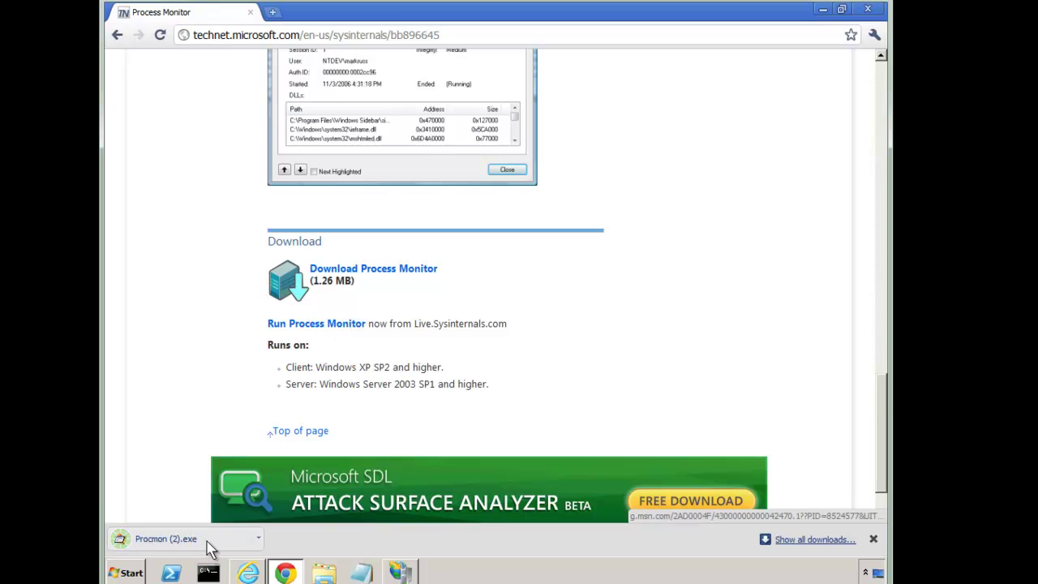
left_click(205, 545)
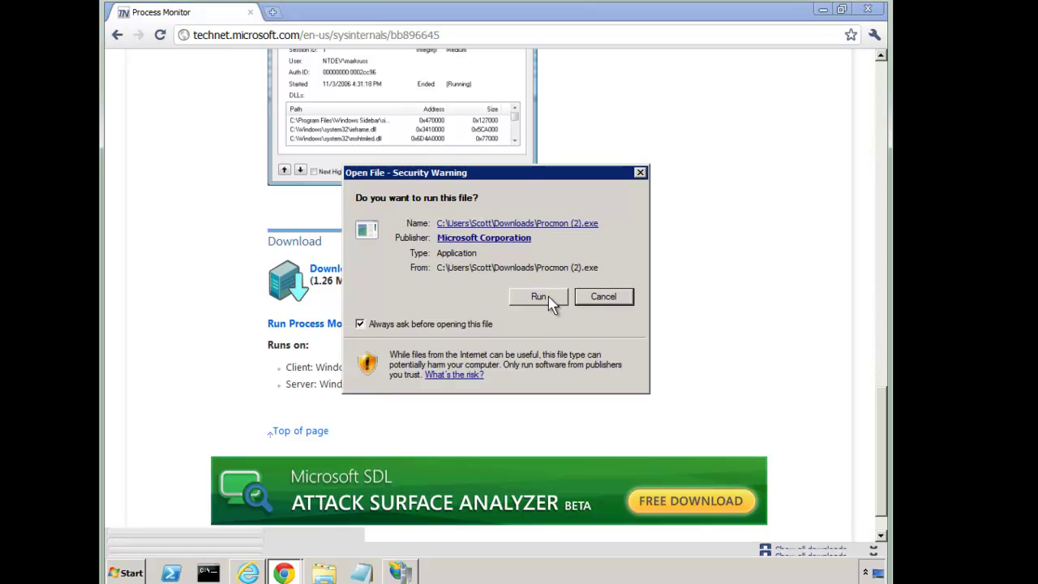
left_click(539, 297)
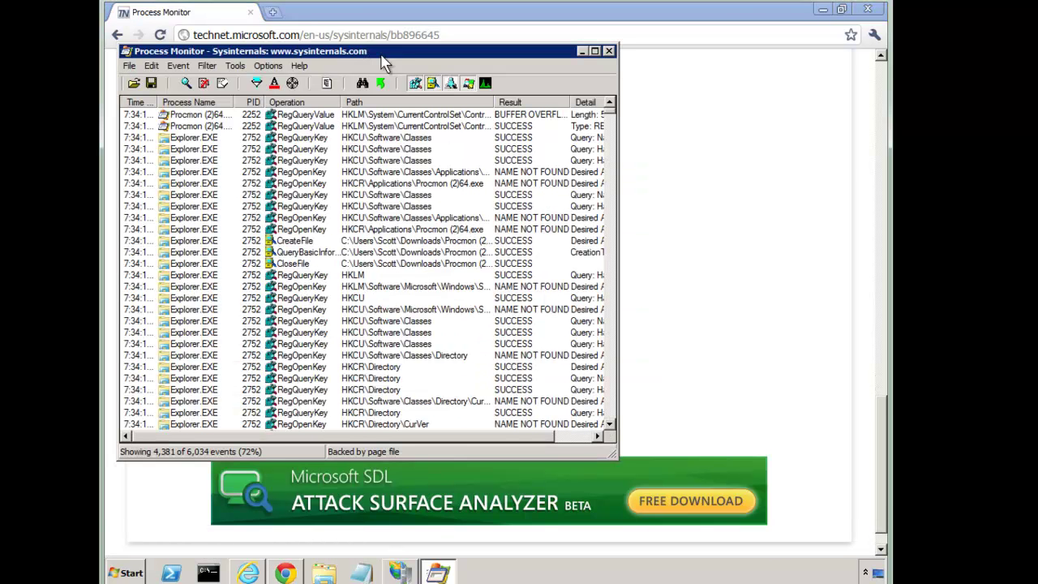
Toggle event capture off and on in Process Monitor, leave it stopped, and clear the captured events
left_click(186, 83)
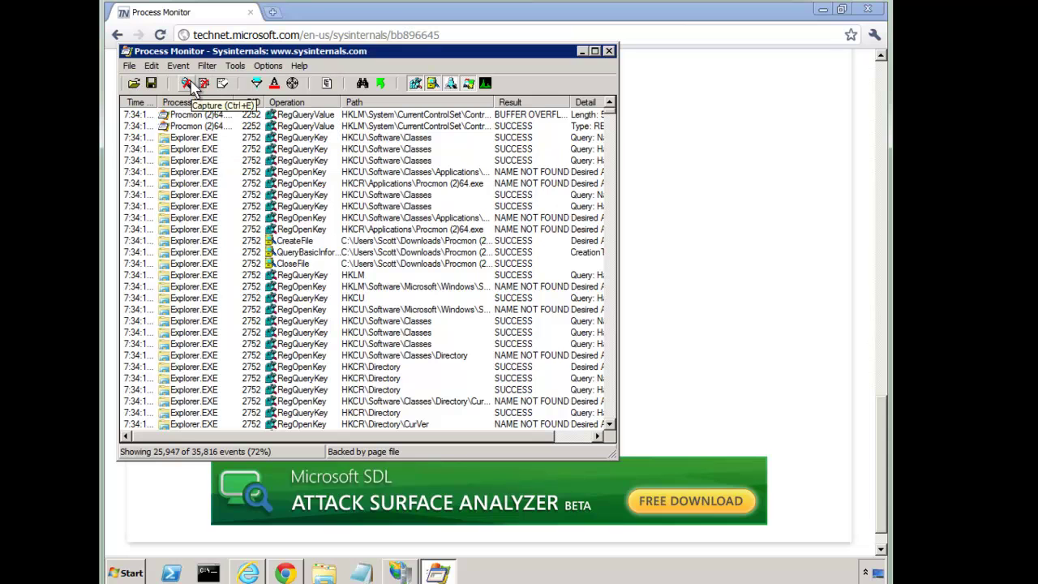
left_click(186, 83)
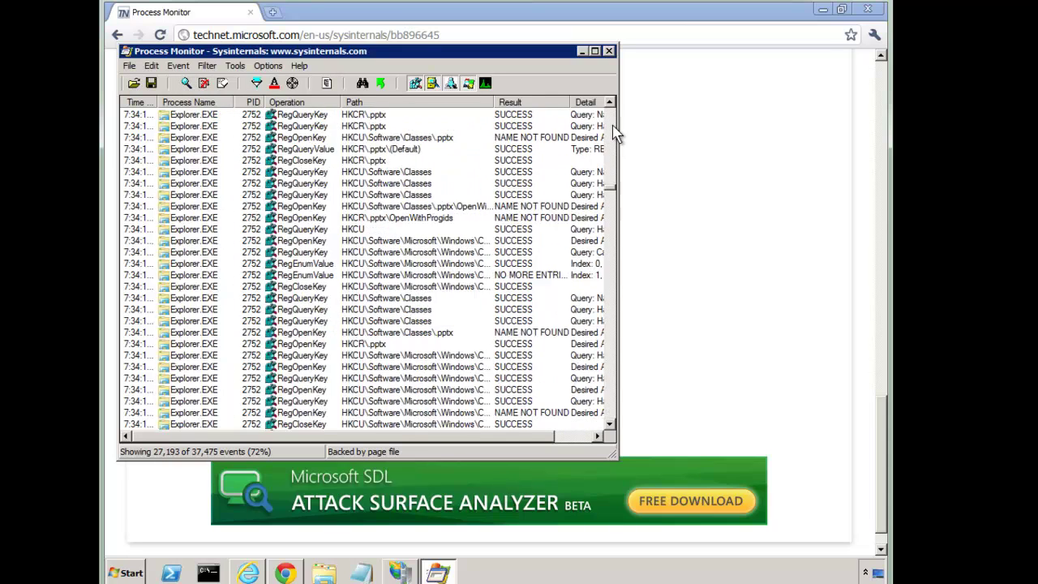
left_click(185, 84)
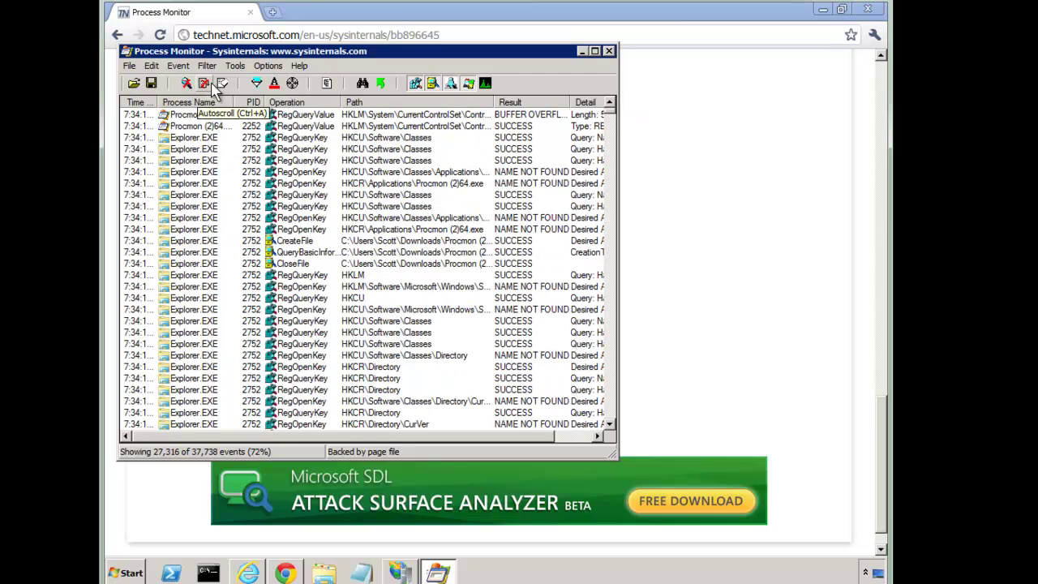
left_click(223, 83)
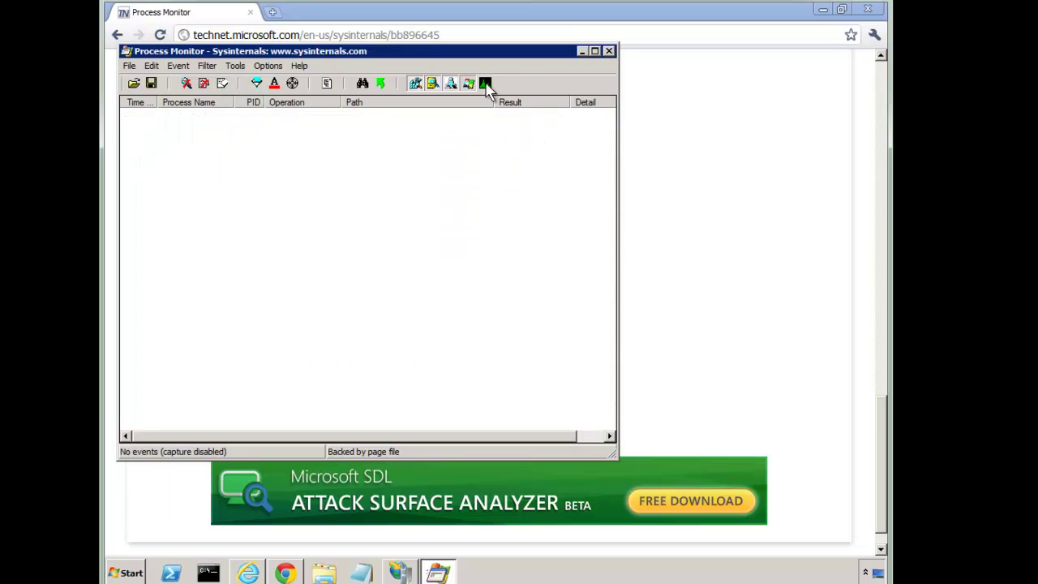
left_click(824, 11)
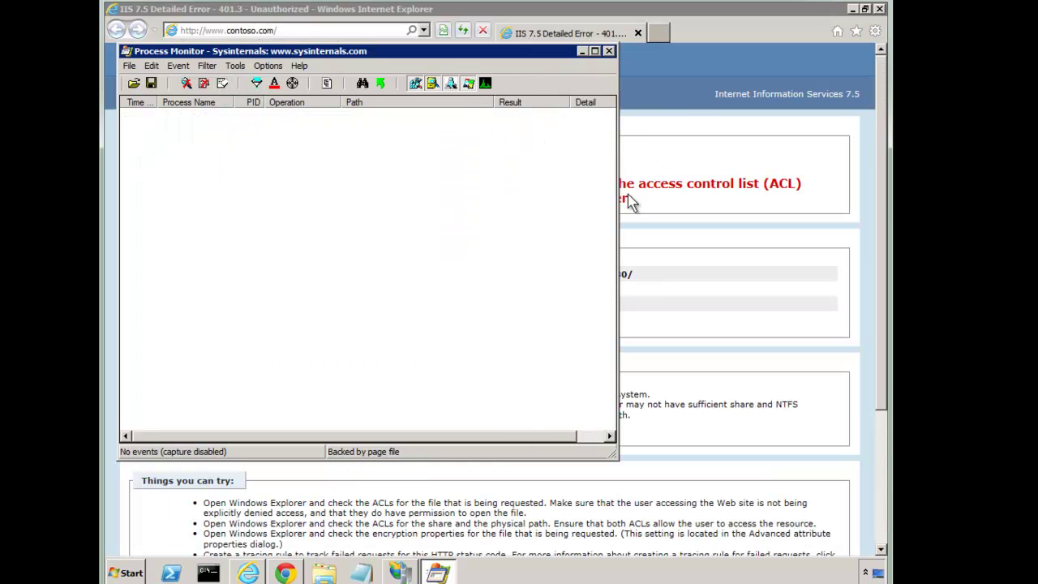
left_click(186, 84)
left_click(688, 41)
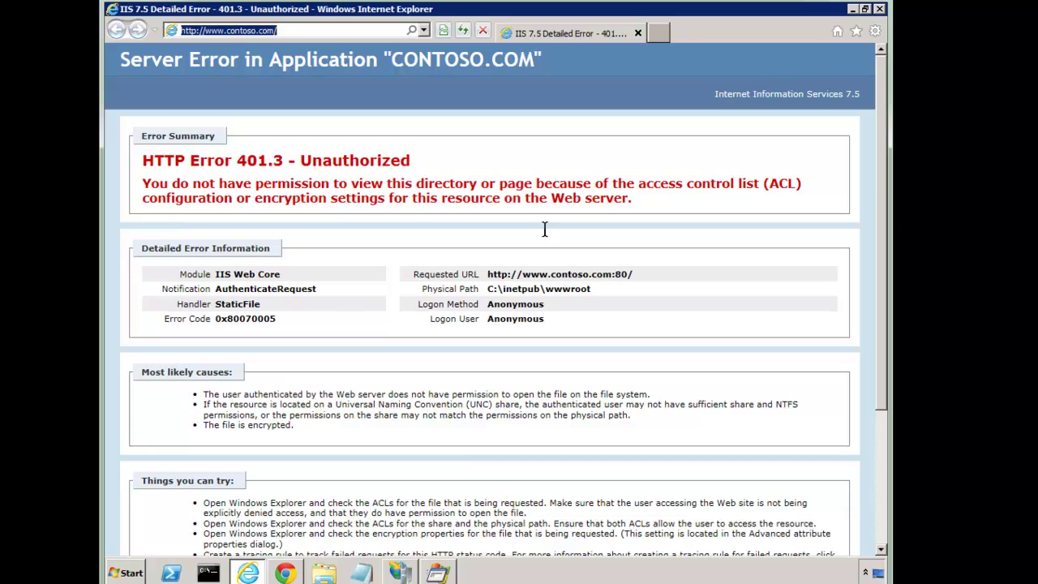
left_click(450, 572)
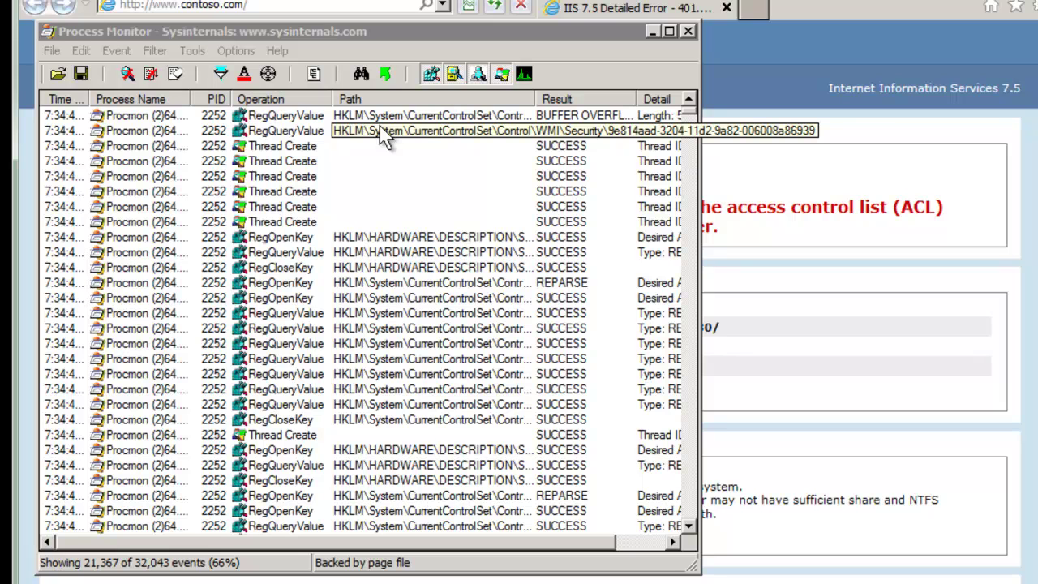
Search the captured events for "denied" and examine the matching event among its neighbours
left_click(313, 135)
key("ctrl+f")
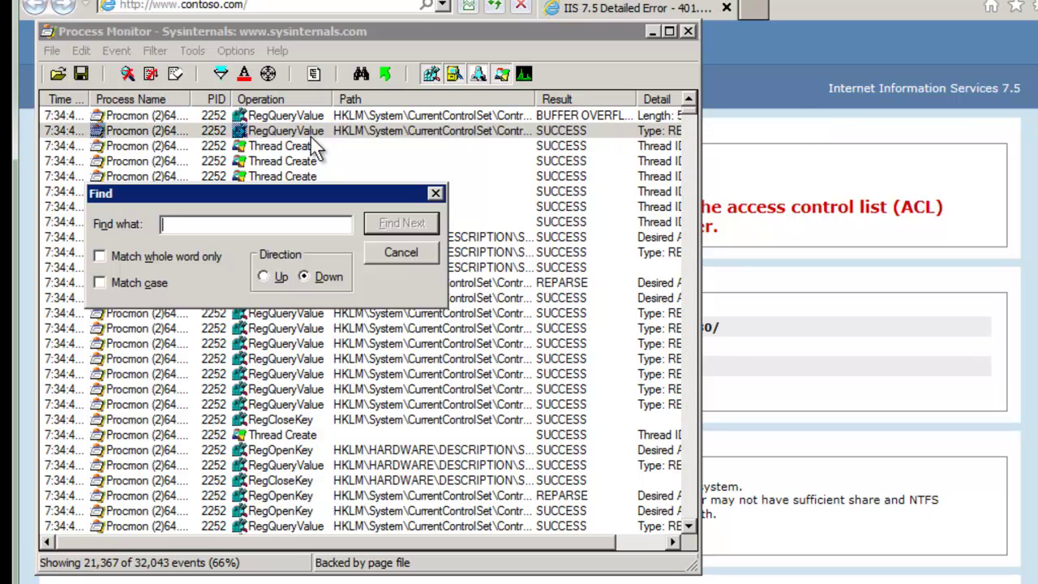
type("denied")
key("Return")
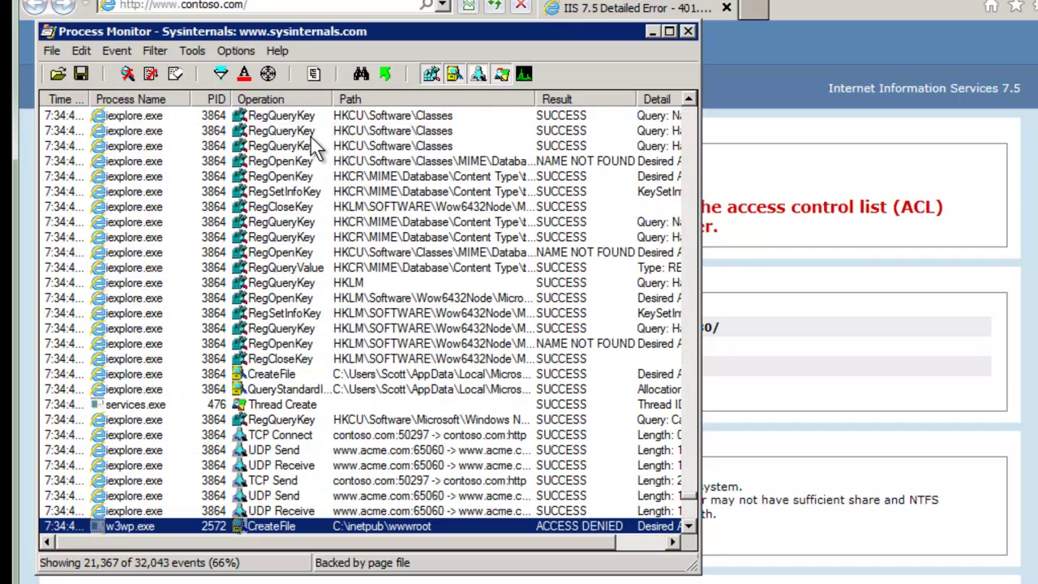
scroll(486, 171, "down", 4)
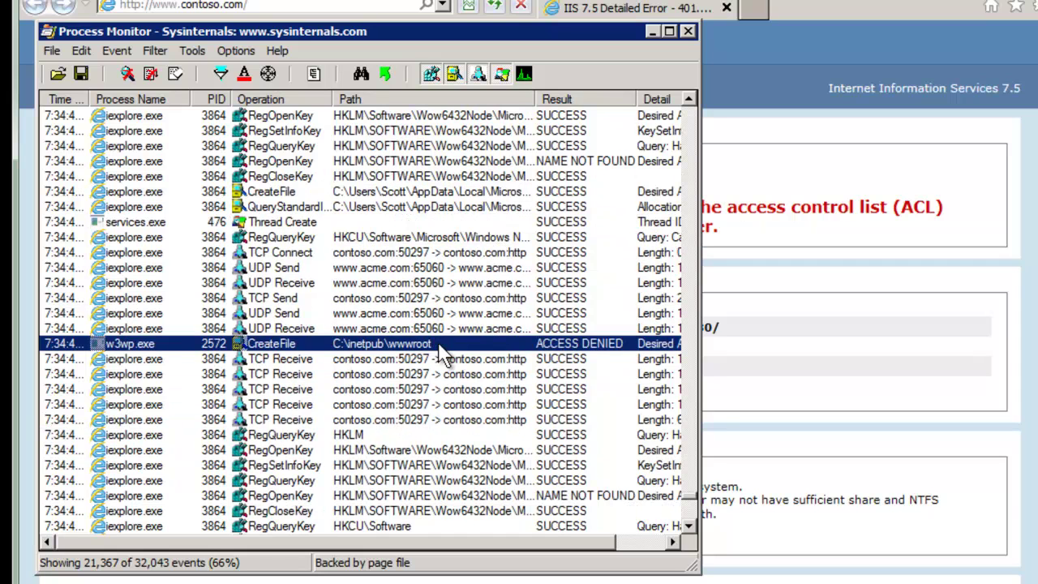
Widen the Process Monitor window so that the Detail column fits fully
left_click_drag(558, 537, 644, 539)
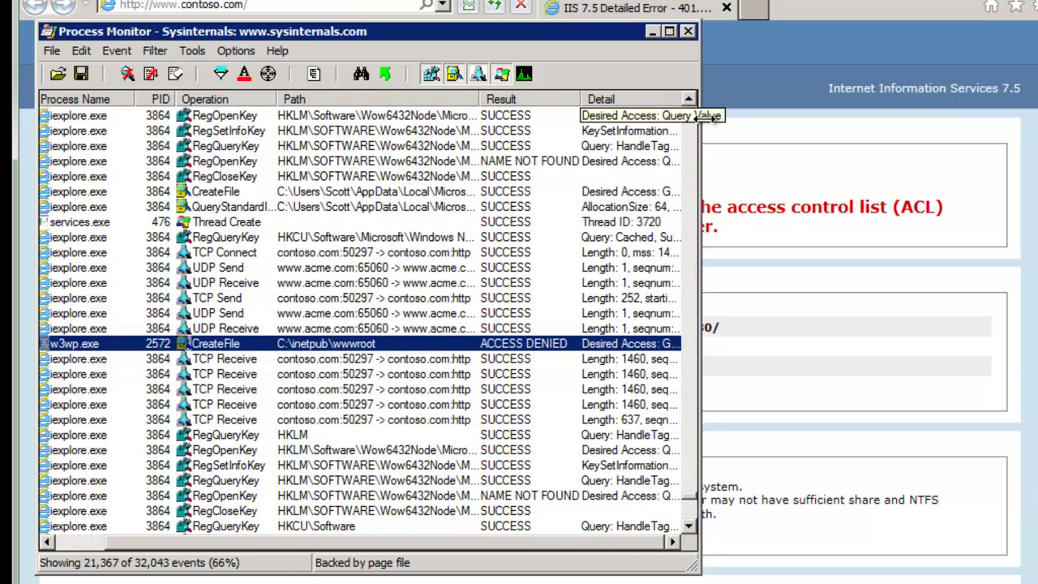
scroll(697, 121, "down", 10)
left_click_drag(699, 121, 933, 160)
left_click(563, 162)
Find the "denied" event again from the start of the list and widen the Detail column
scroll(505, 258, "up", 6)
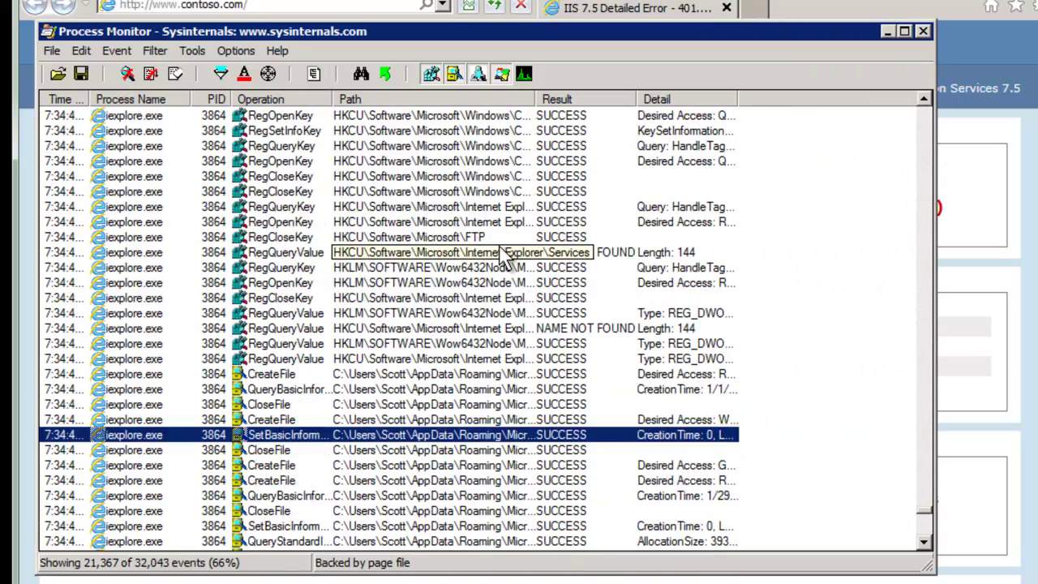
scroll(505, 258, "up", 5)
left_click(494, 237)
key("ctrl+f")
type("denied")
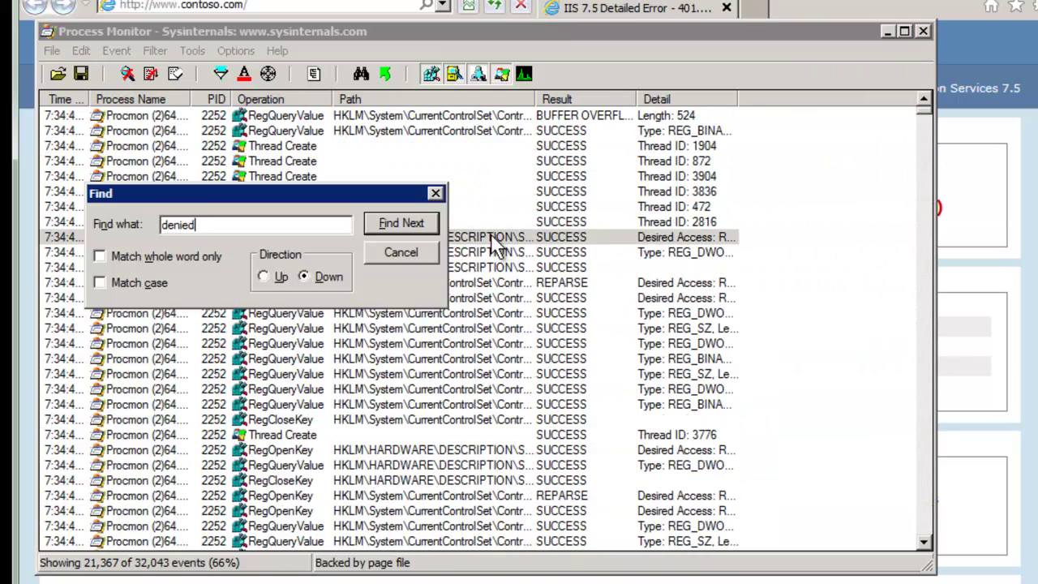
key("Return")
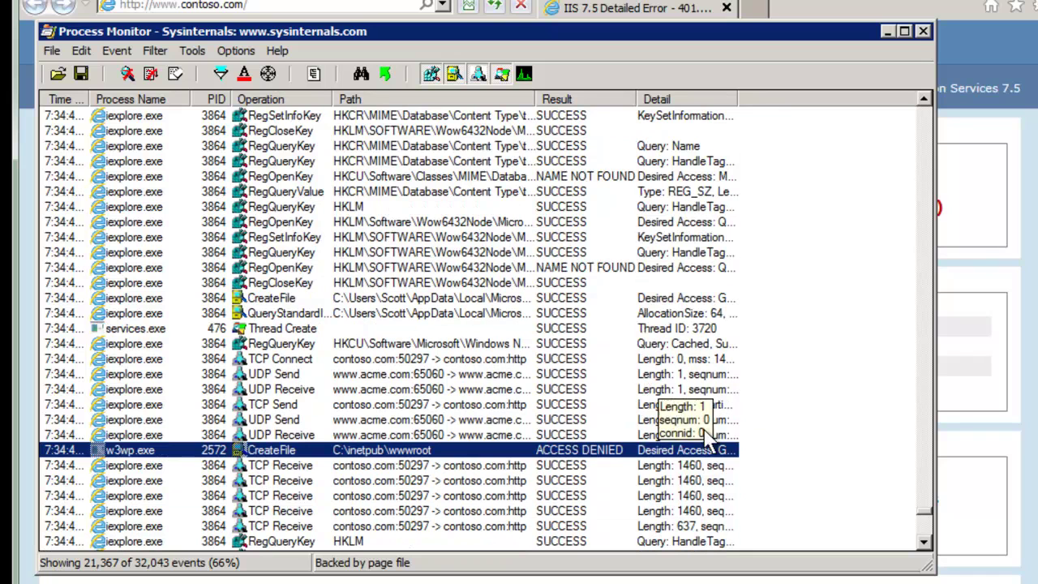
left_click_drag(739, 99, 880, 90)
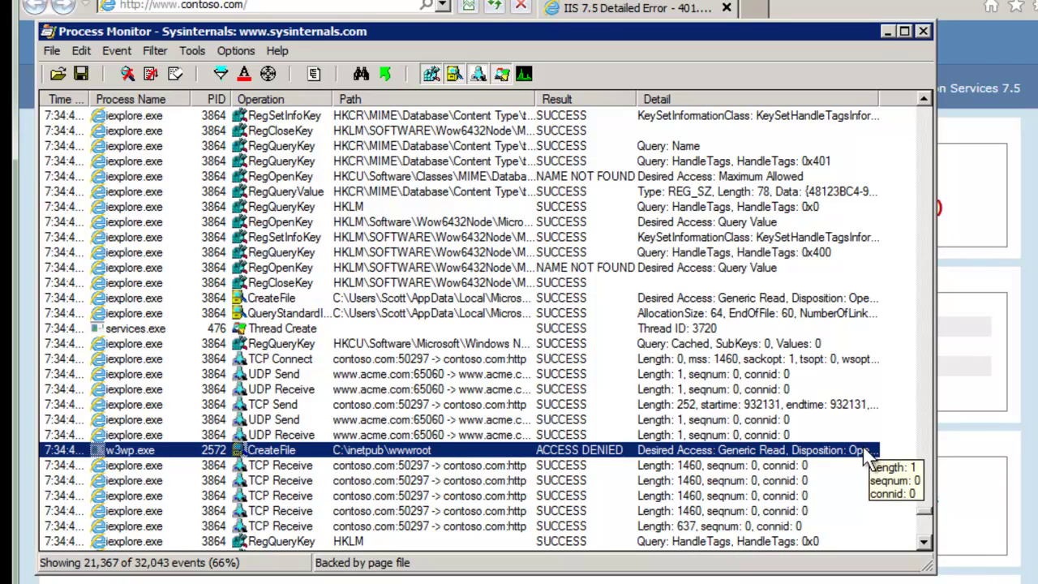
Open the properties of the w3wp.exe access-denied event and check its result, impersonated account and process details
double_click(589, 450)
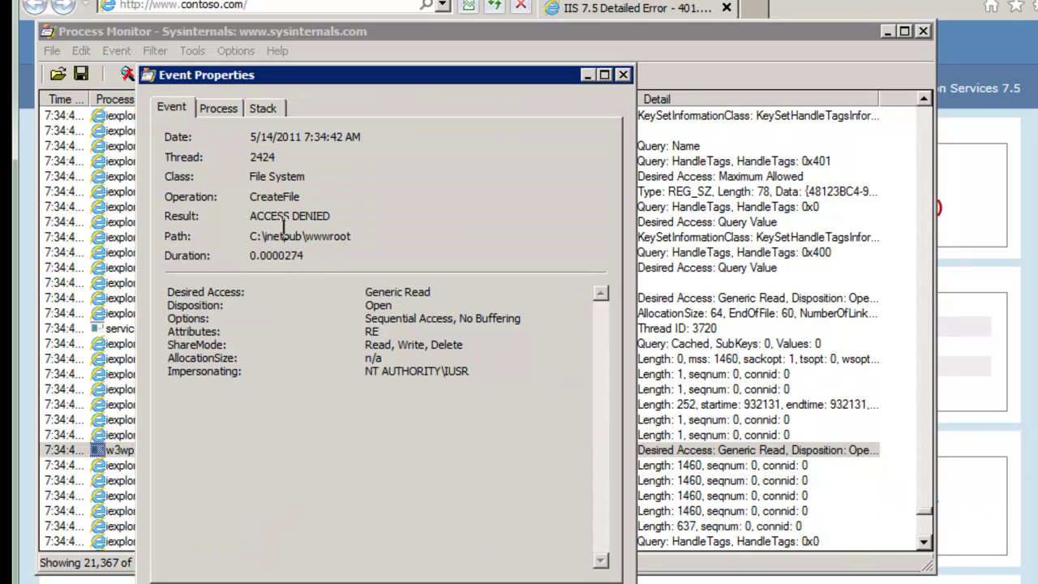
left_click_drag(348, 219, 237, 219)
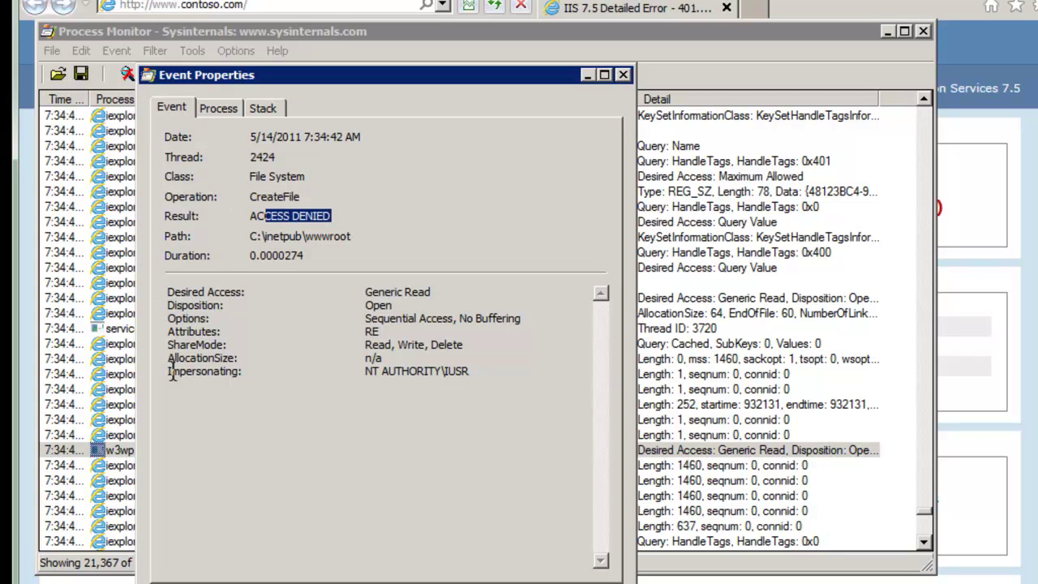
left_click_drag(170, 372, 362, 382)
left_click(219, 108)
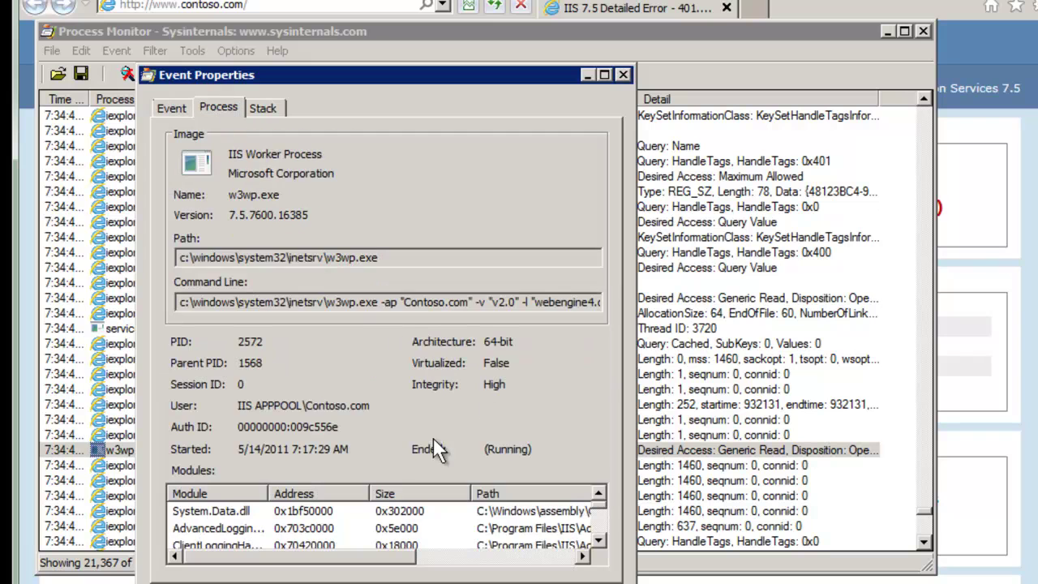
Check the w3wp.exe process user and the account the denied event impersonates, and close the event properties
left_click_drag(369, 406, 237, 404)
left_click(172, 108)
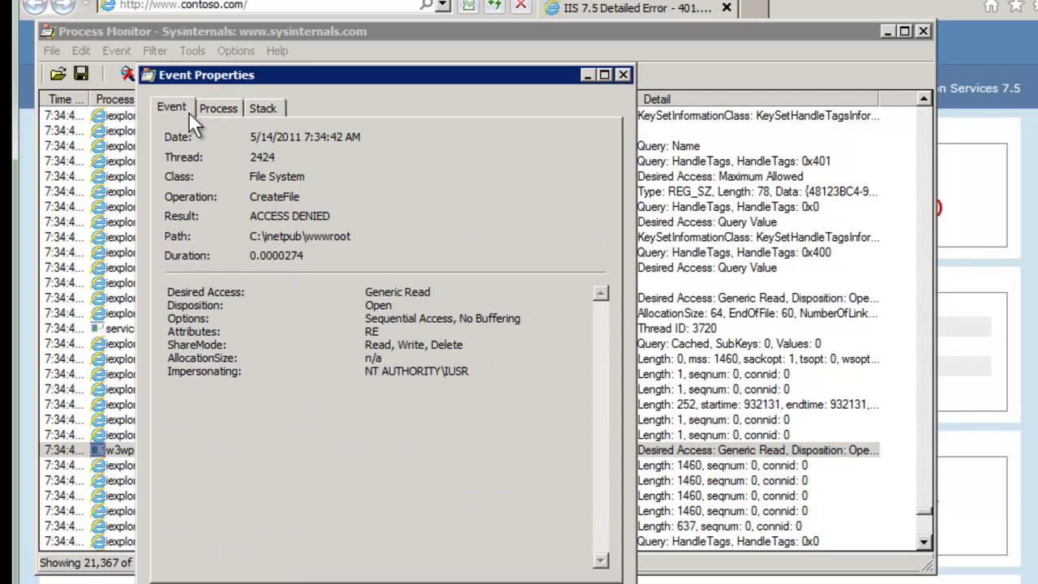
left_click_drag(473, 371, 364, 373)
left_click(474, 371)
left_click(623, 74)
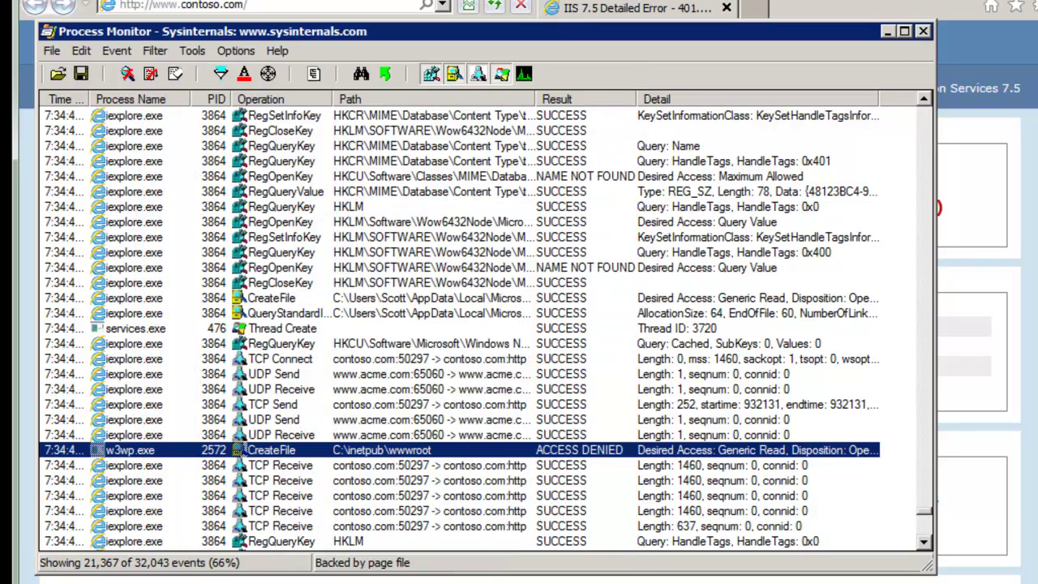
Switch to IIS Manager and check which user identity Contoso.com's Anonymous Authentication uses
key("alt+Tab")
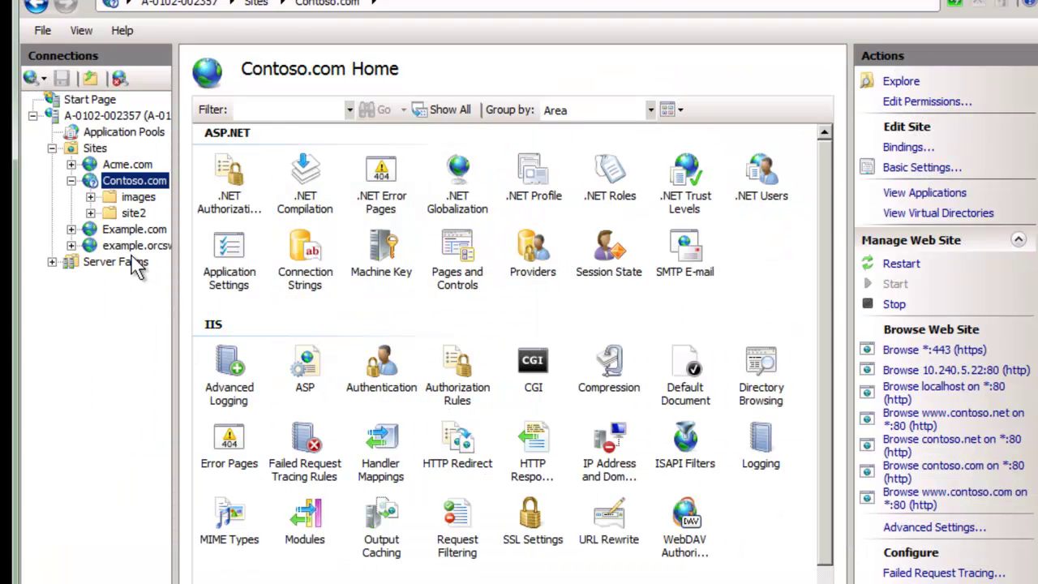
double_click(378, 366)
left_click(291, 148)
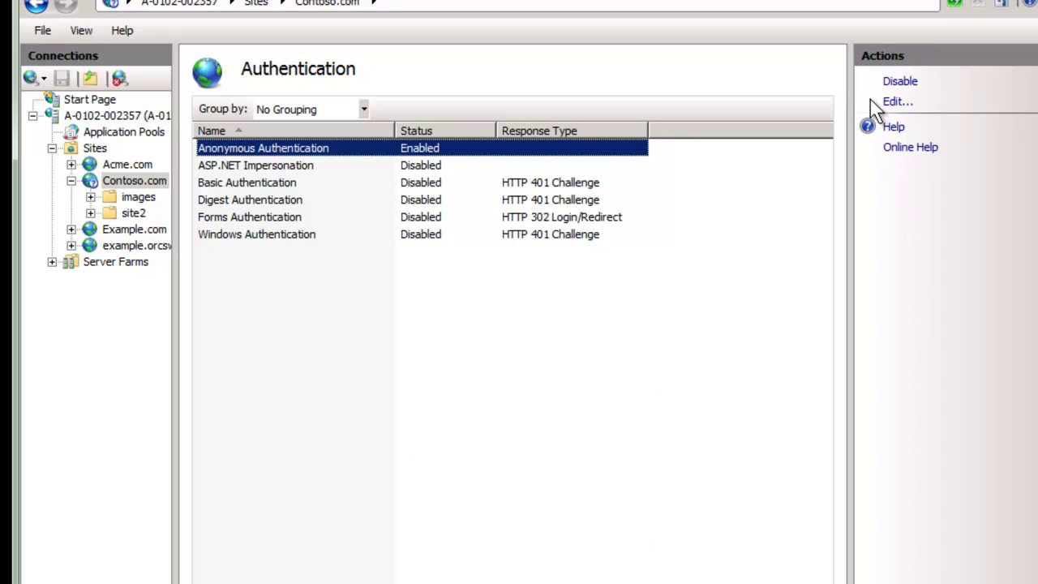
left_click(895, 103)
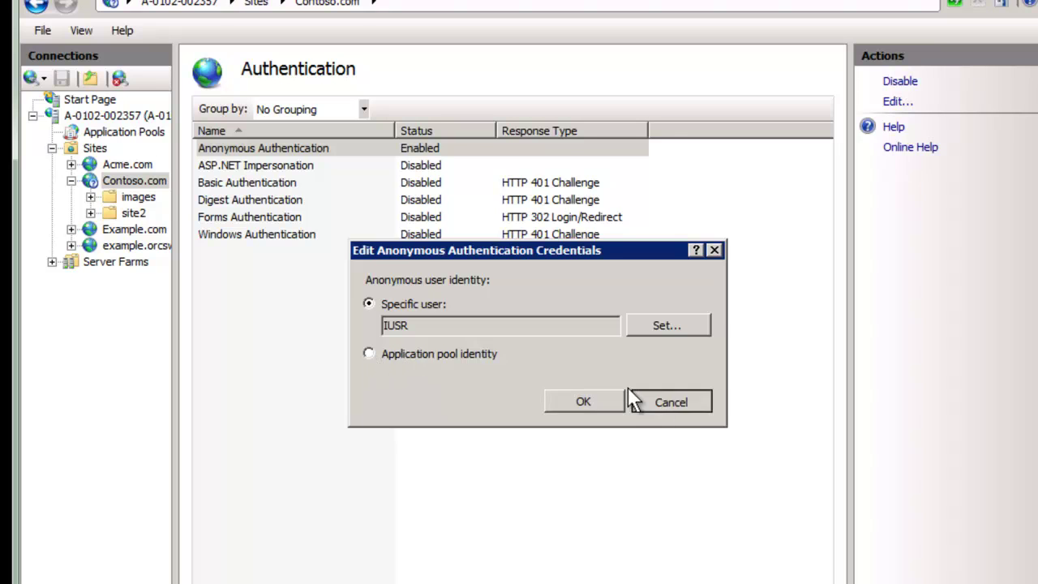
left_click(677, 403)
Add IUSR to the permissions of Contoso.com's wwwroot folder with the default read rights, and reload the site in the browser
right_click(140, 187)
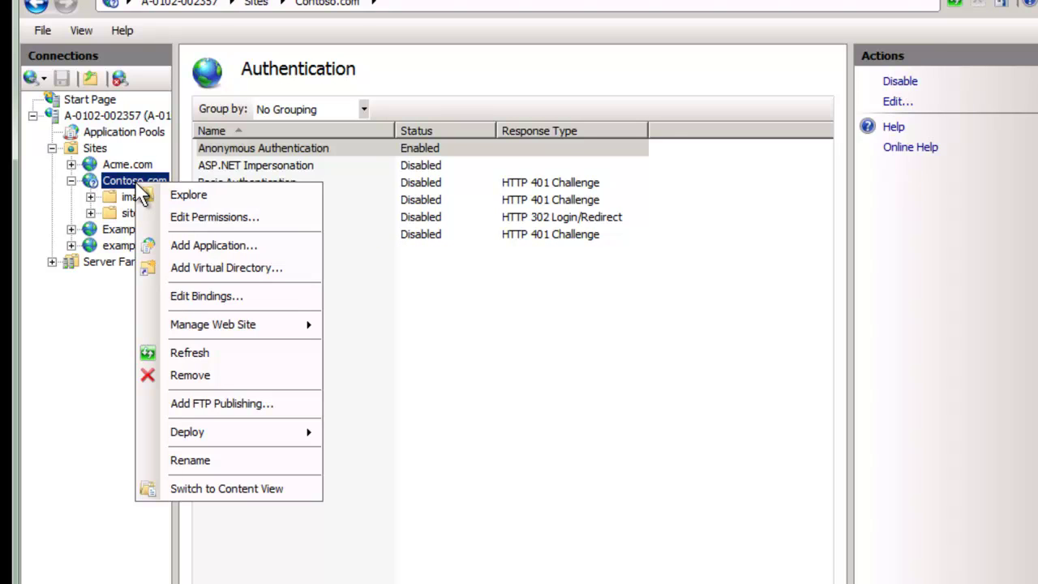
left_click(210, 217)
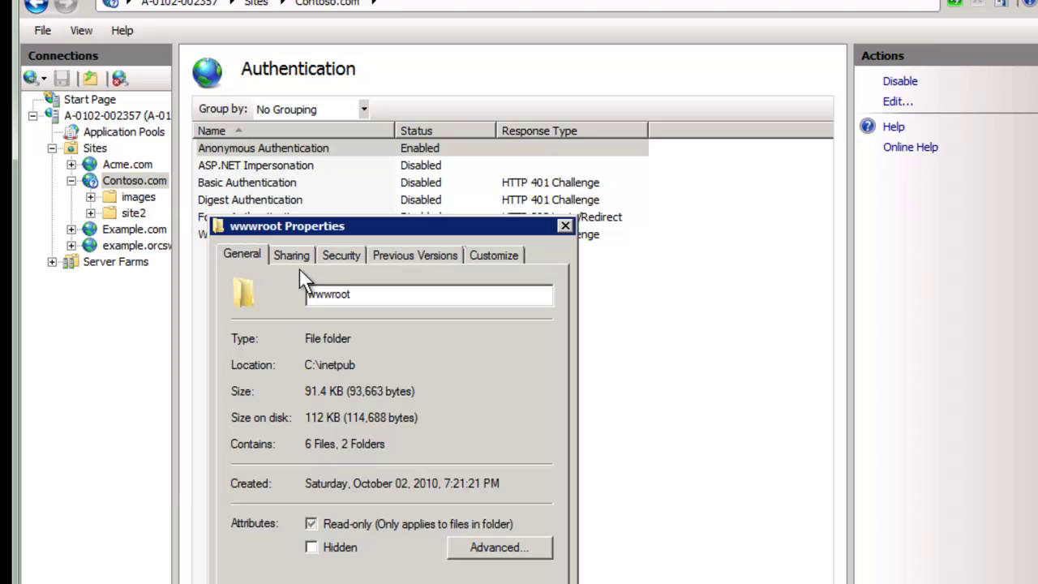
left_click(340, 255)
left_click(506, 423)
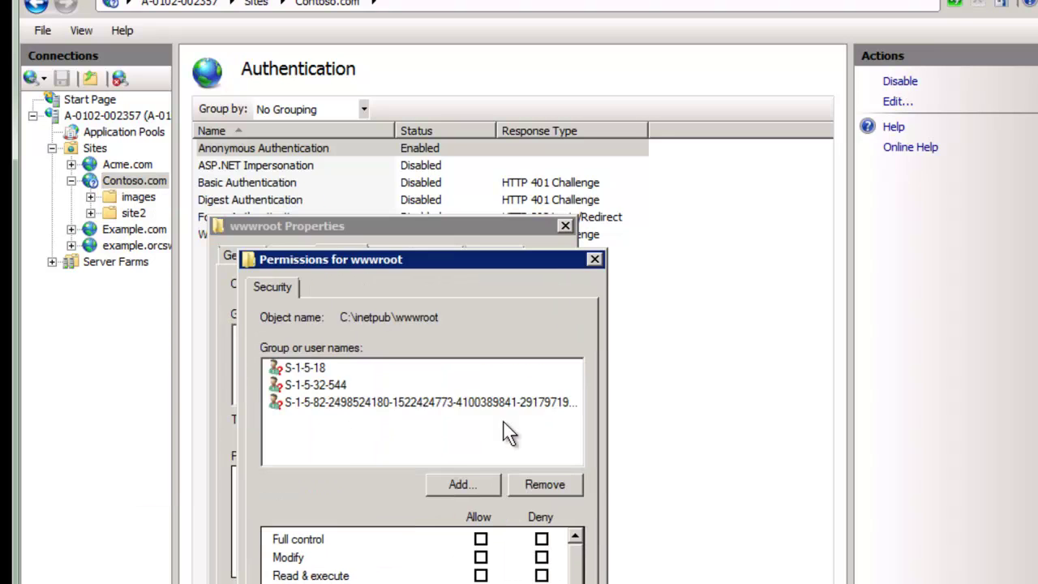
left_click(469, 475)
type("iusr")
key("Return")
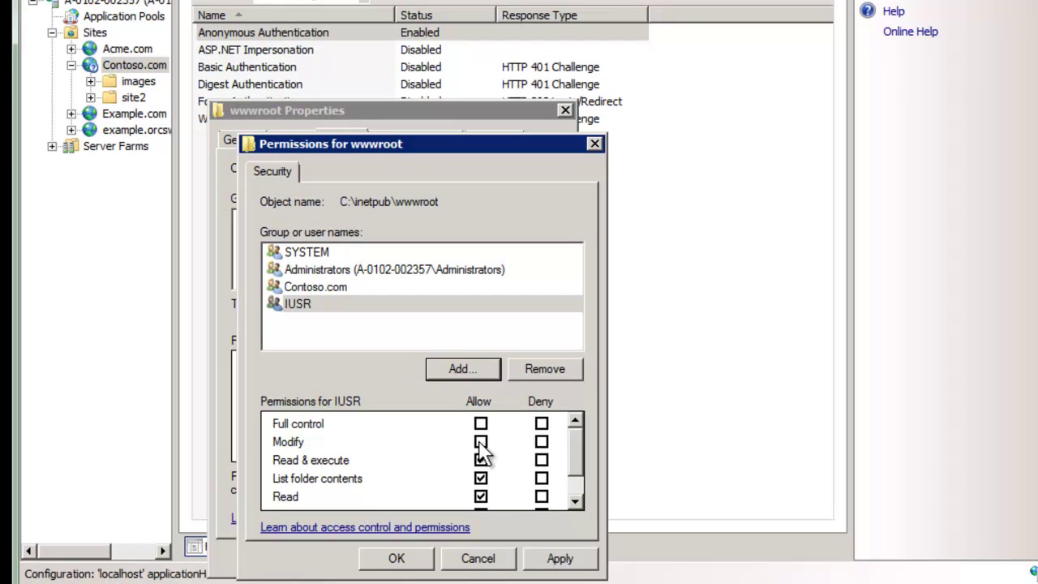
left_click(410, 561)
left_click(372, 558)
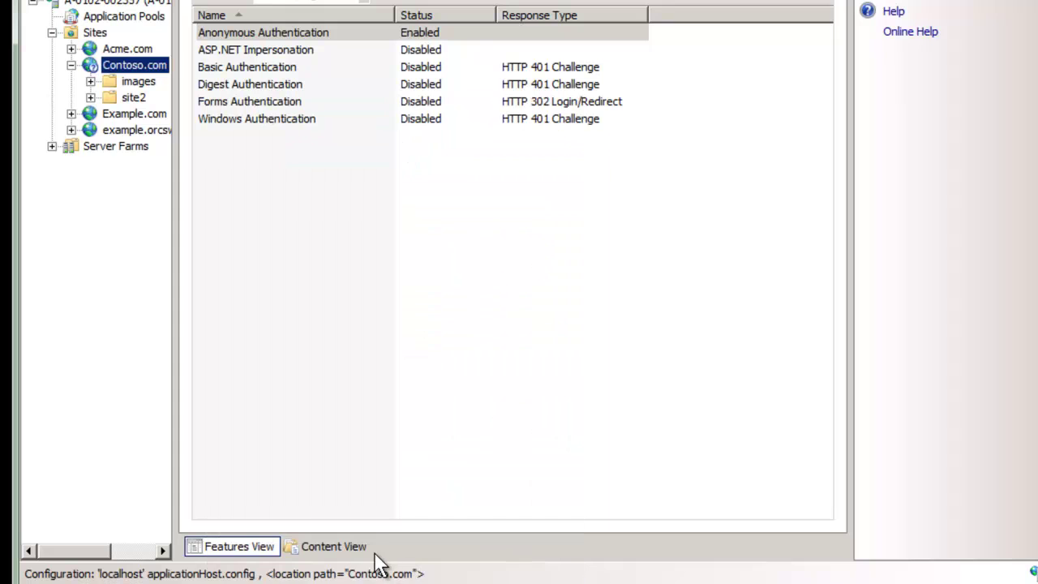
left_click(235, 561)
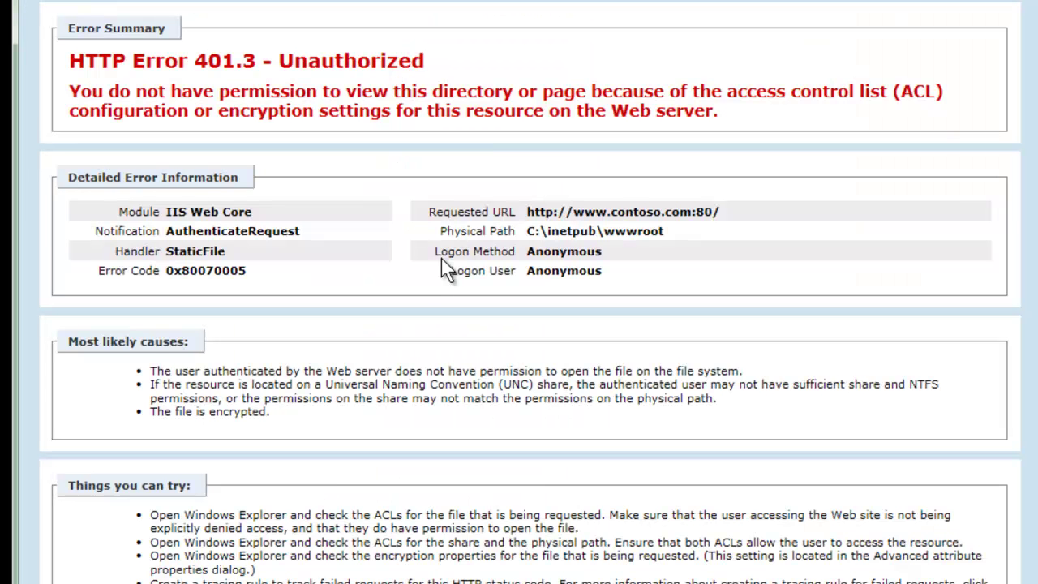
key("F5")
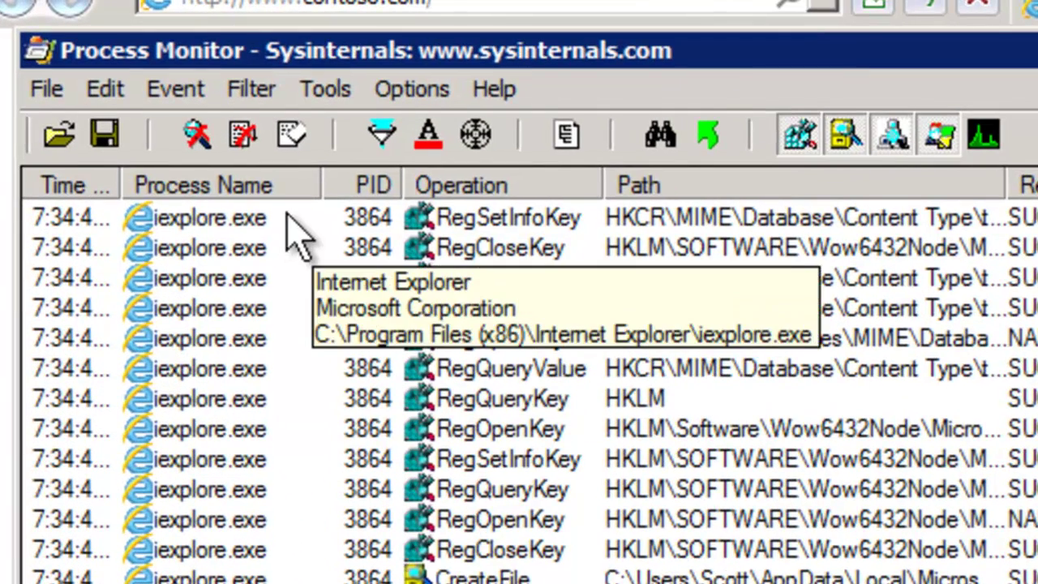
Toggle event capture on and off again in Process Monitor, and clear all captured events
left_click(203, 150)
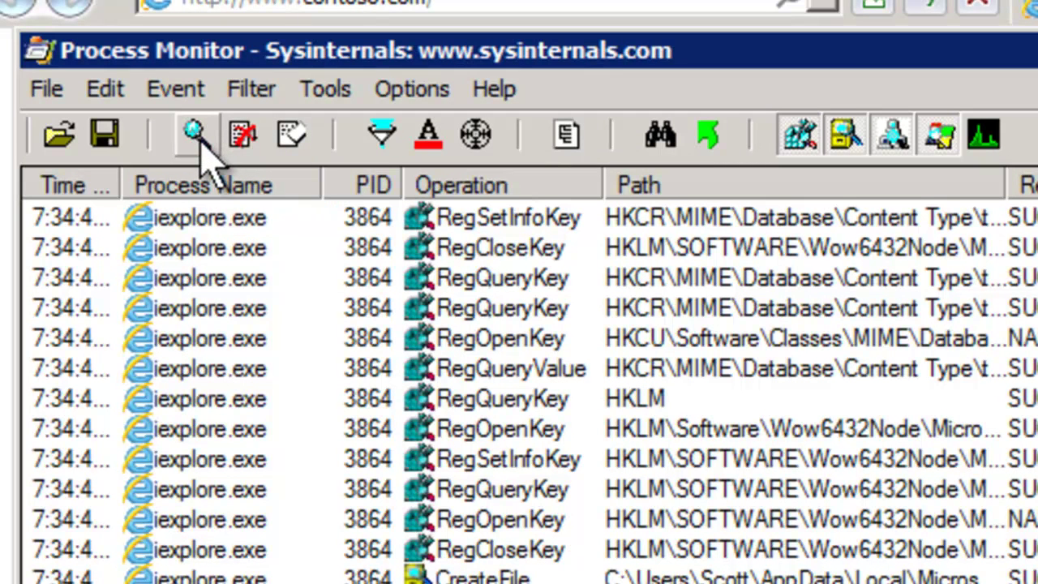
left_click(201, 146)
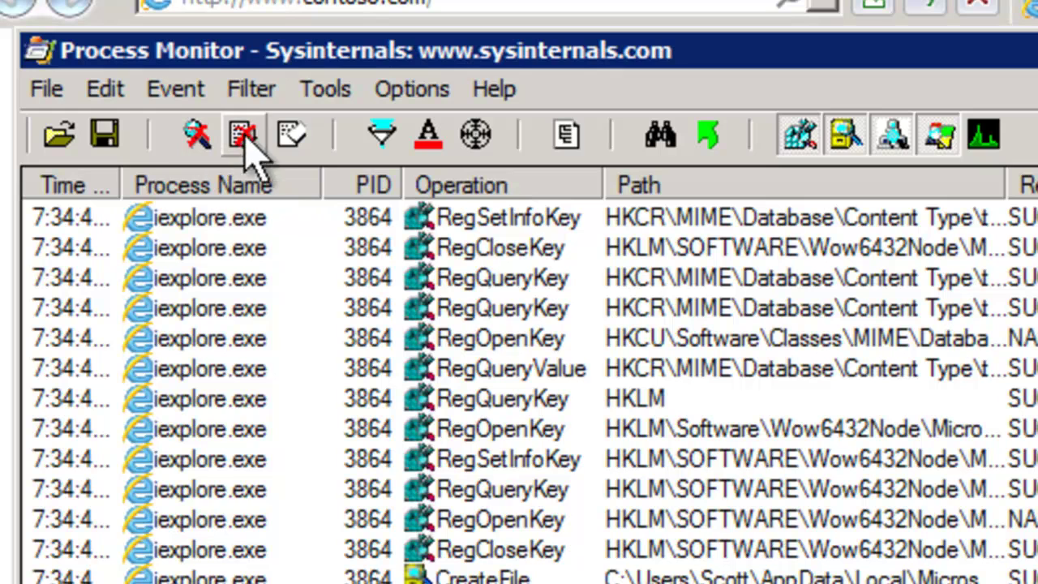
left_click(299, 145)
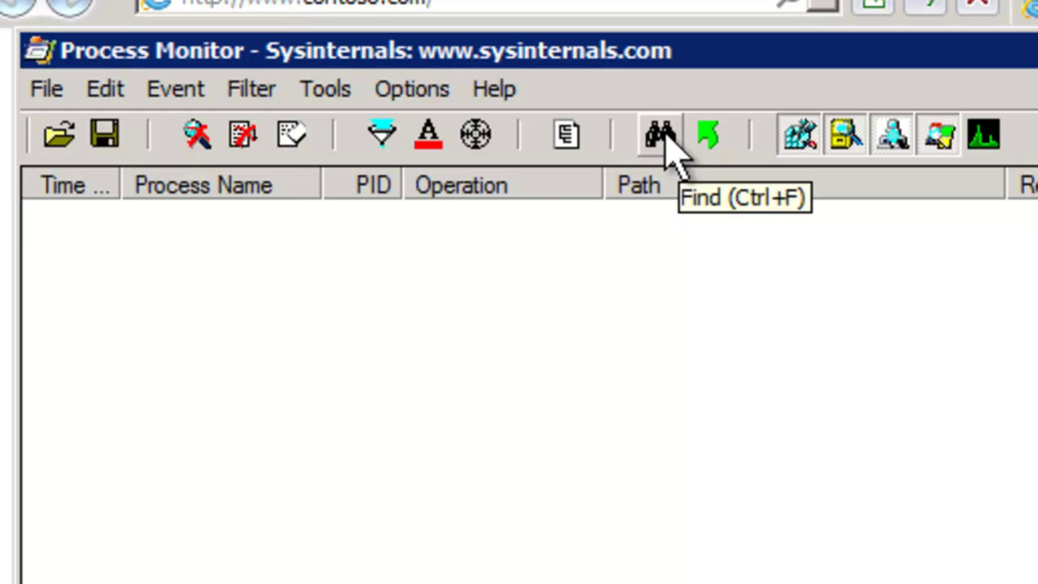
Add a filter condition that includes events whose Process Name is w3wp.exe
left_click(380, 133)
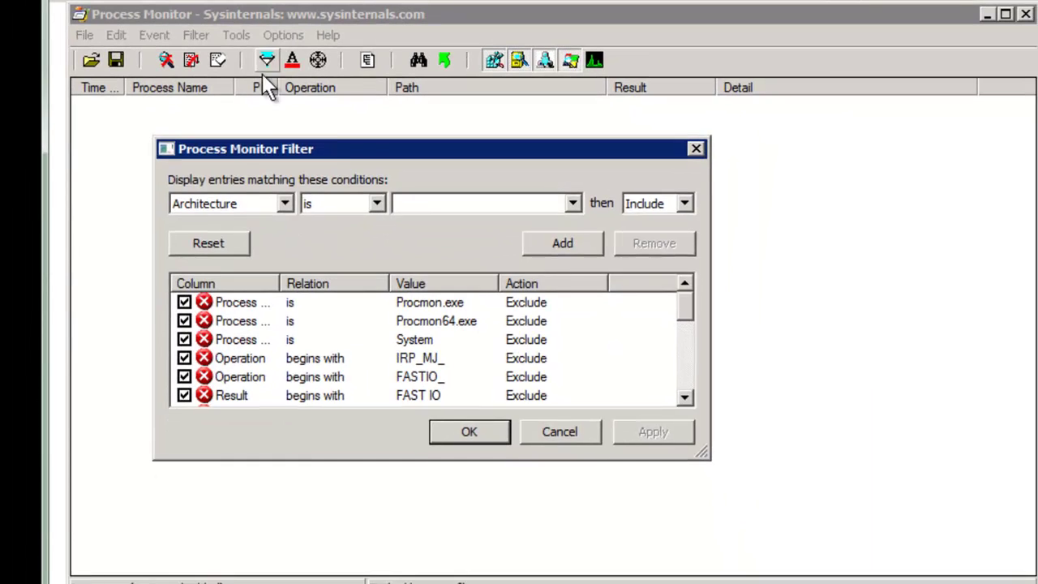
left_click_drag(377, 149, 477, 145)
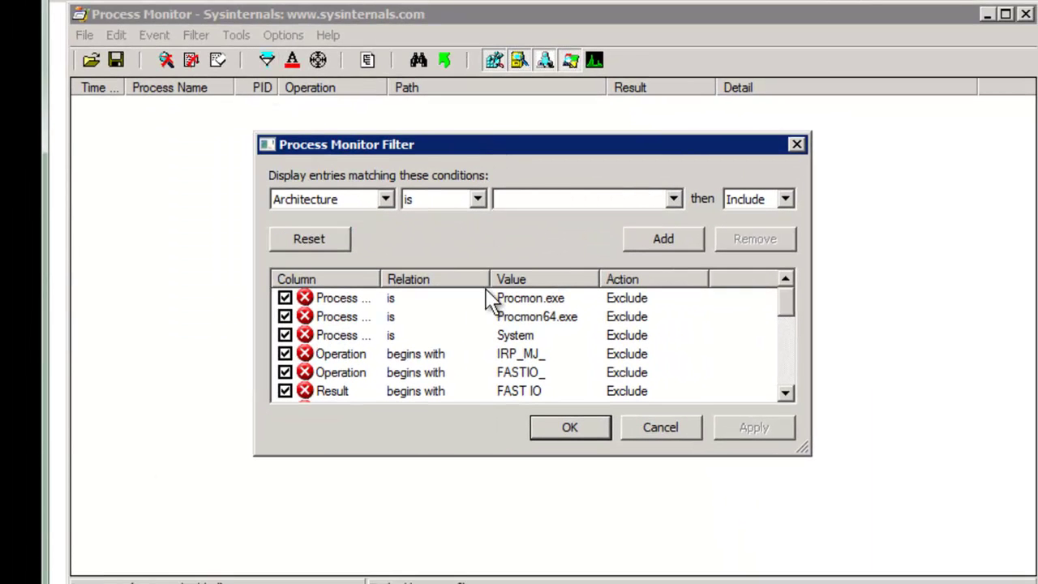
left_click(387, 200)
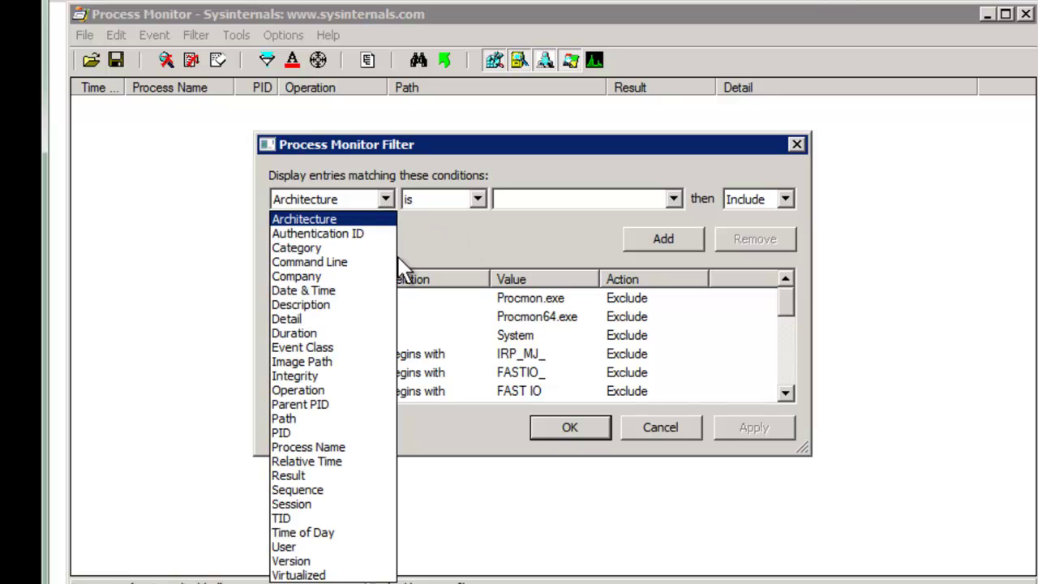
left_click(345, 451)
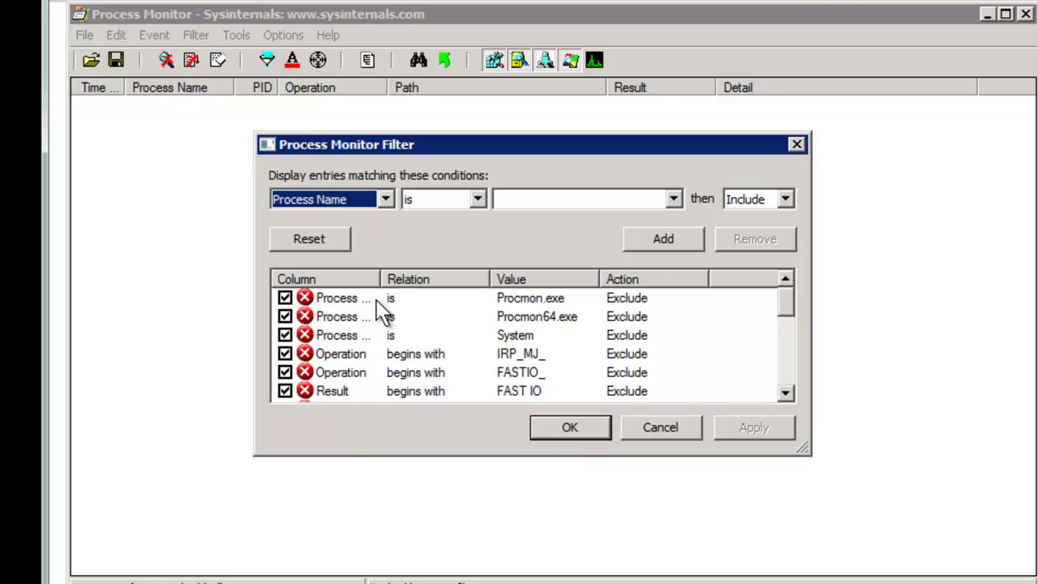
left_click(577, 198)
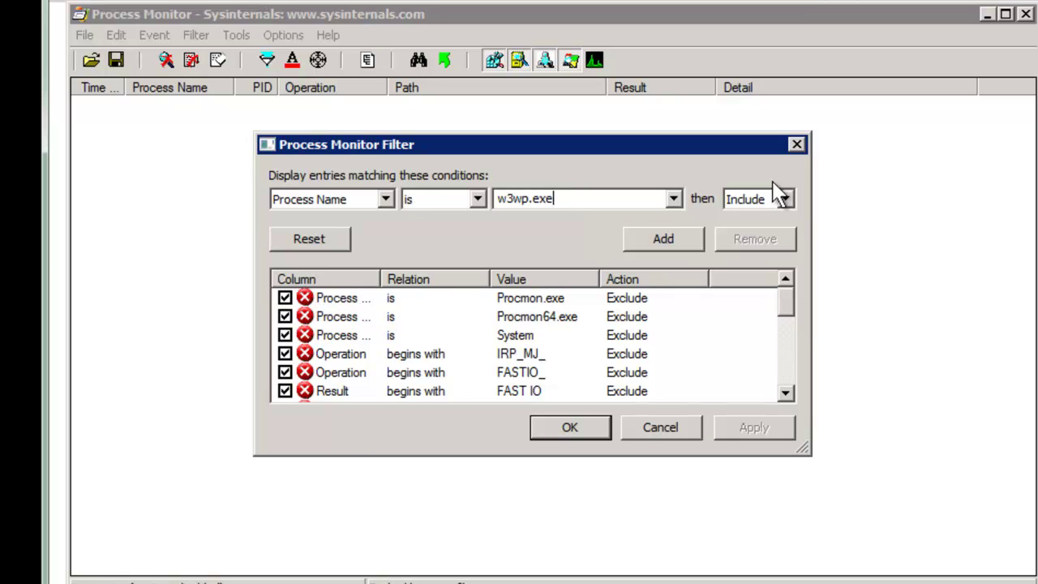
left_click(689, 239)
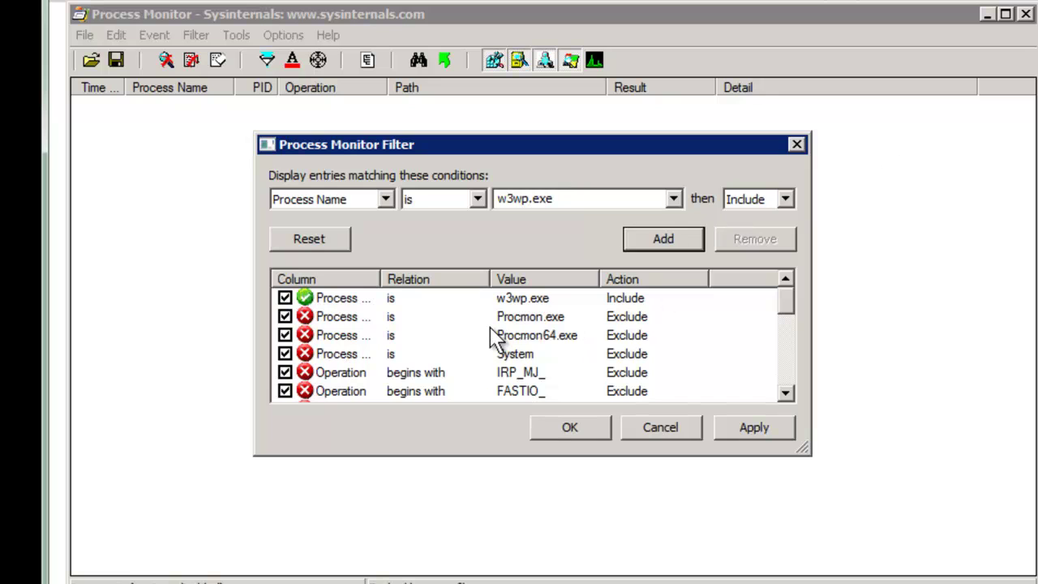
Review the default exclude conditions in the filter list and apply the filter
left_click(516, 319)
scroll(560, 349, "down", 5)
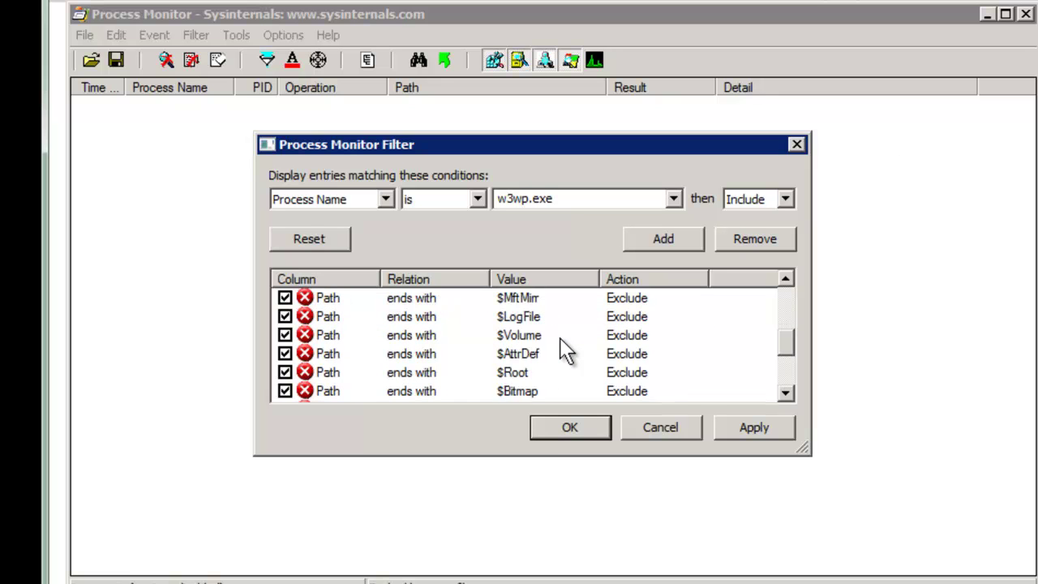
scroll(565, 349, "up", 5)
left_click(549, 341)
left_click(542, 321)
left_click(548, 339)
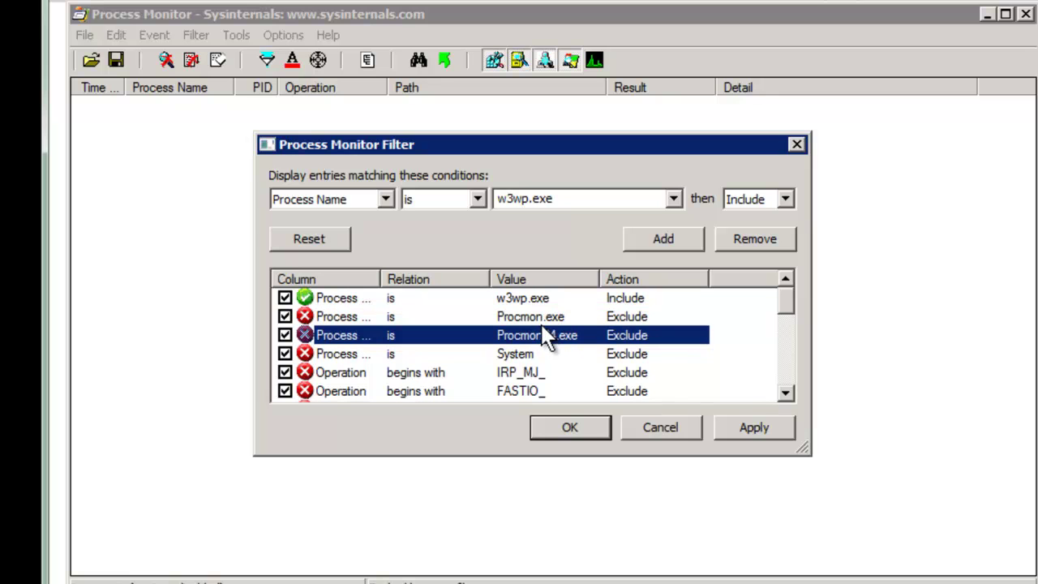
left_click(467, 302)
left_click(570, 430)
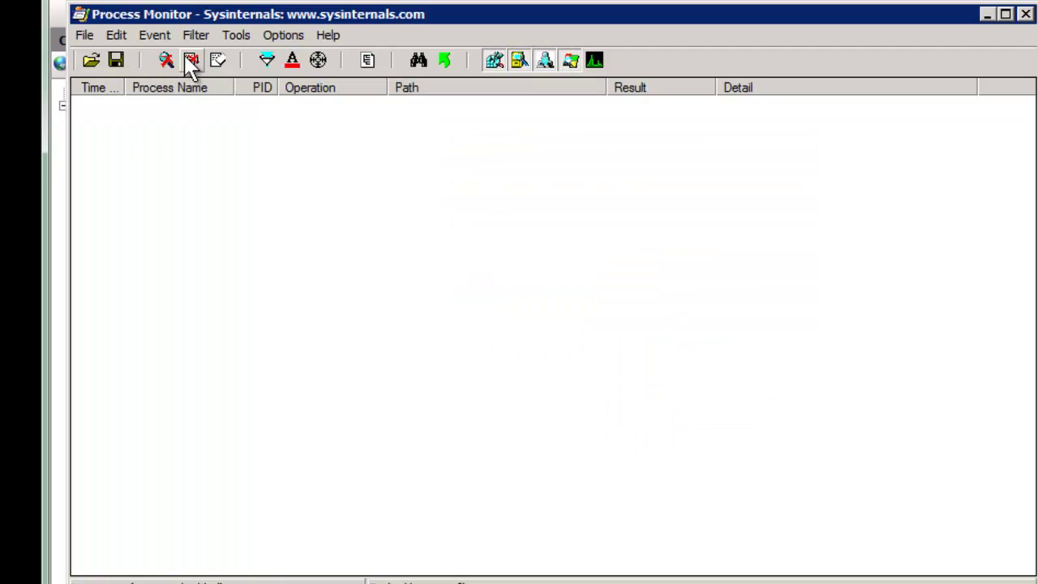
Capture the w3wp.exe events and widen the Path column to show the long file and registry paths
left_click(166, 60)
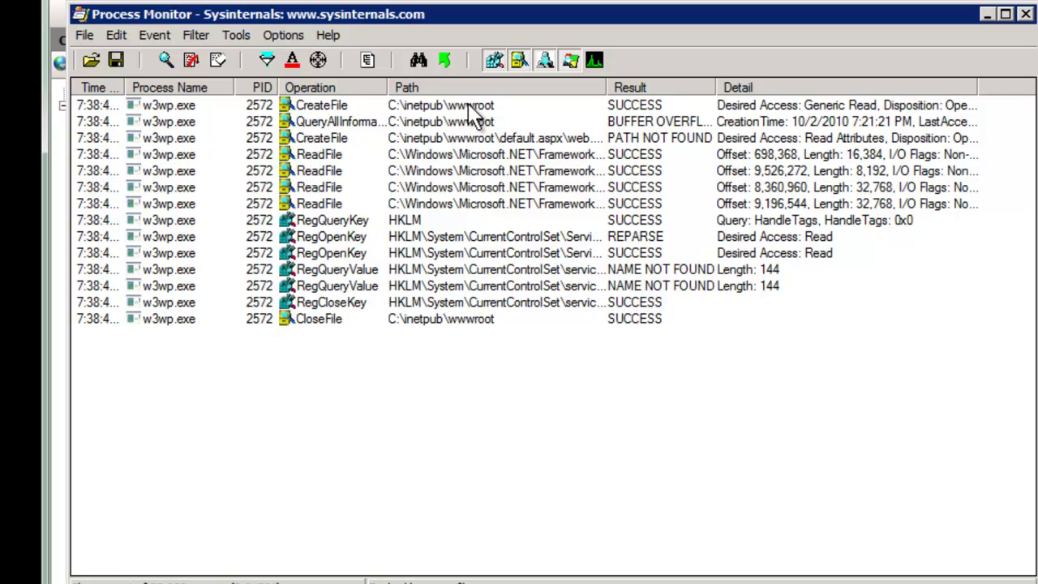
left_click_drag(607, 87, 728, 87)
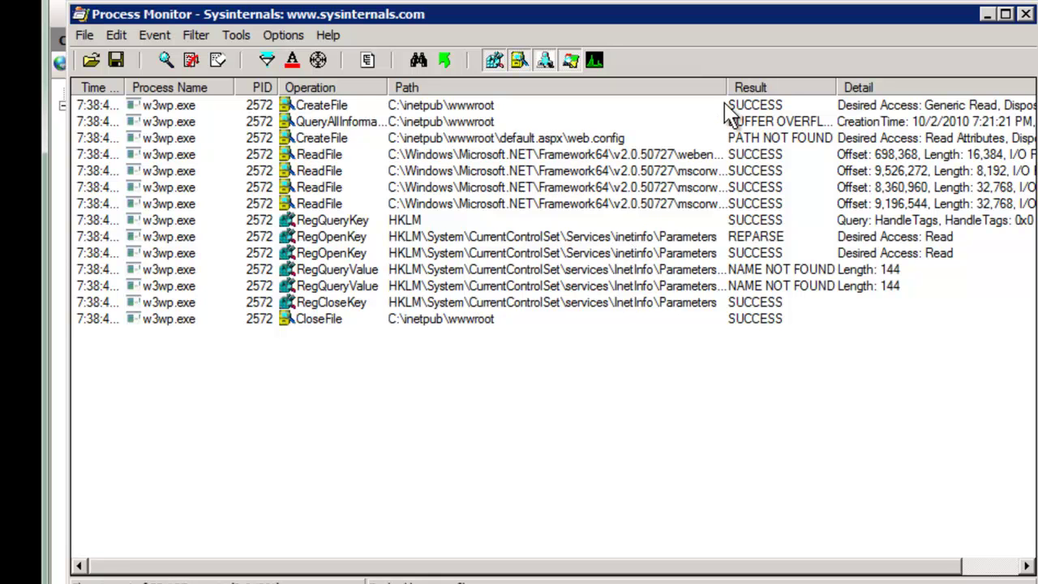
left_click_drag(726, 87, 838, 84)
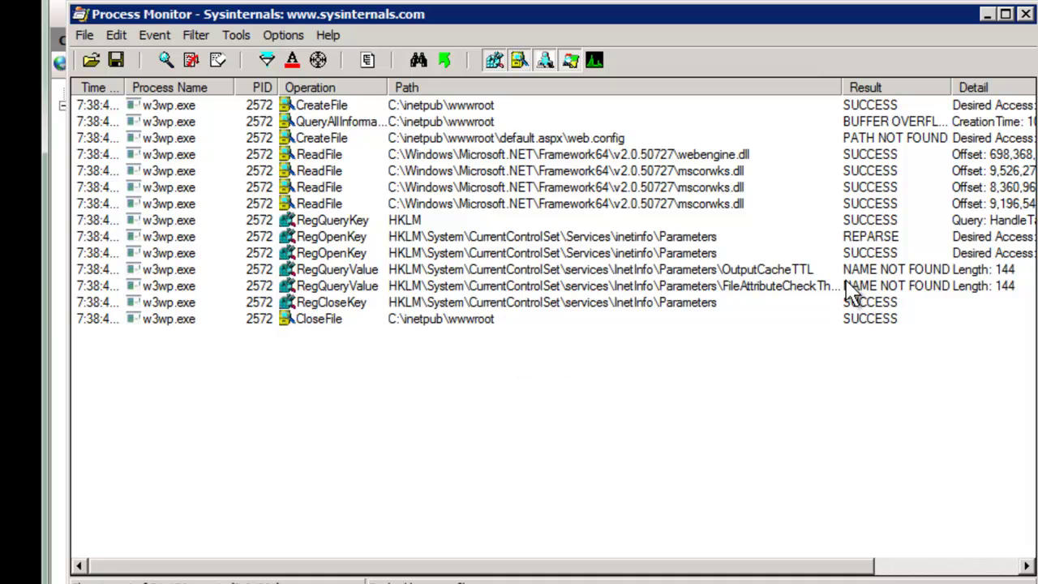
Examine the OutputCacheTTL registry query event, its details and the filter options available for its operation and PID
left_click(870, 272)
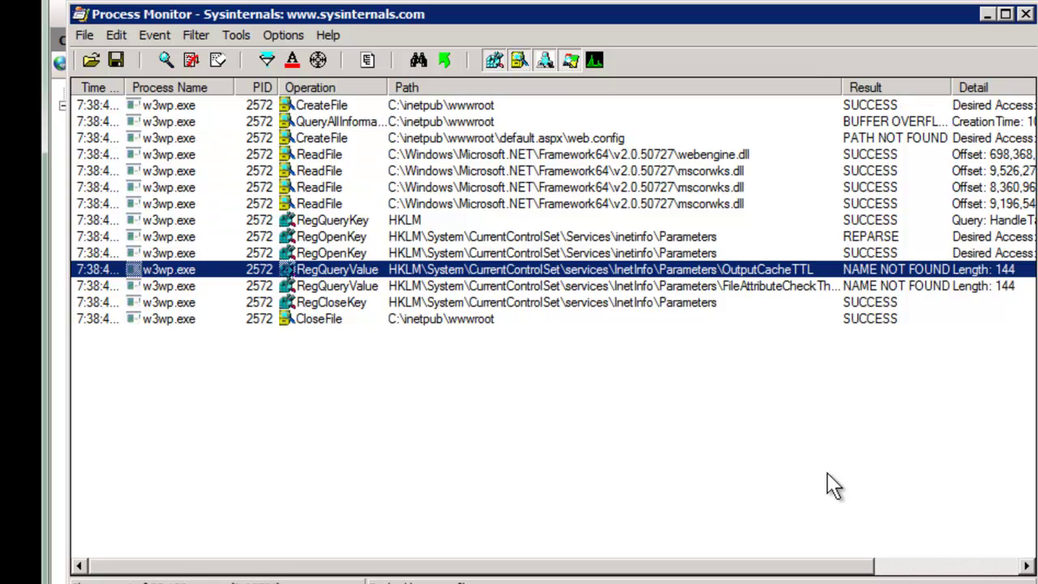
left_click_drag(866, 573, 1006, 566)
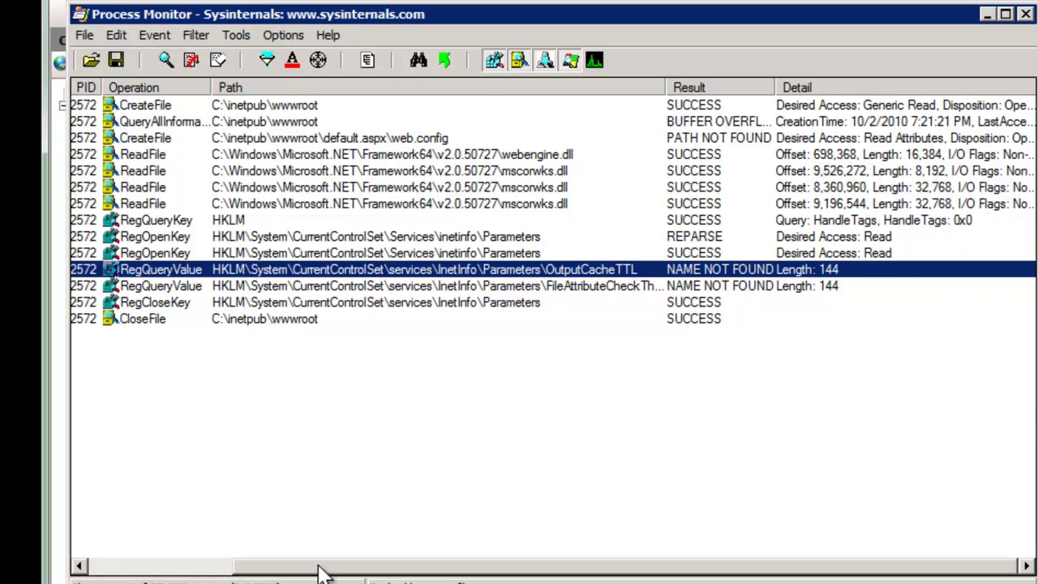
left_click(217, 570)
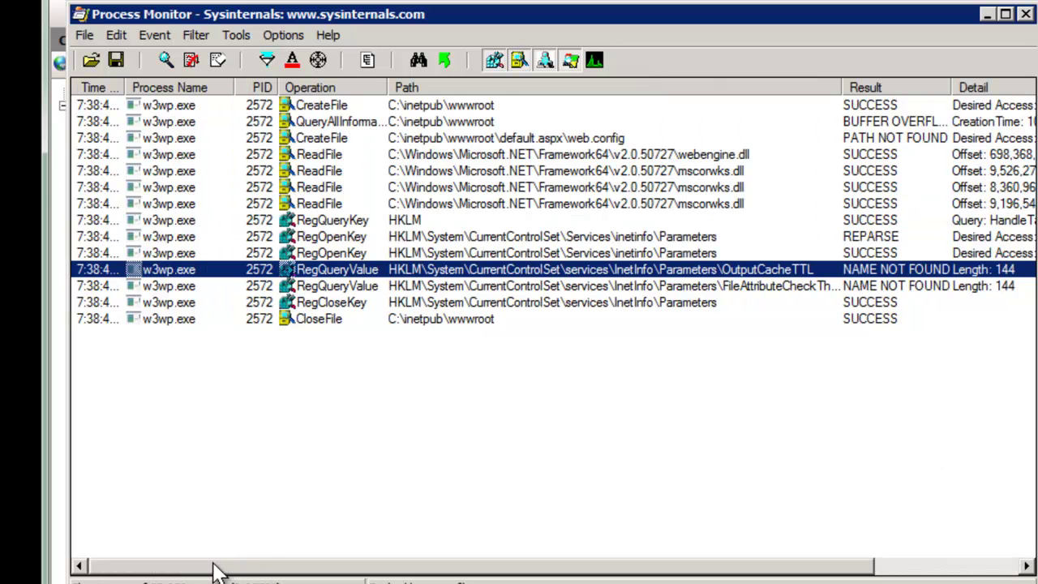
right_click(344, 280)
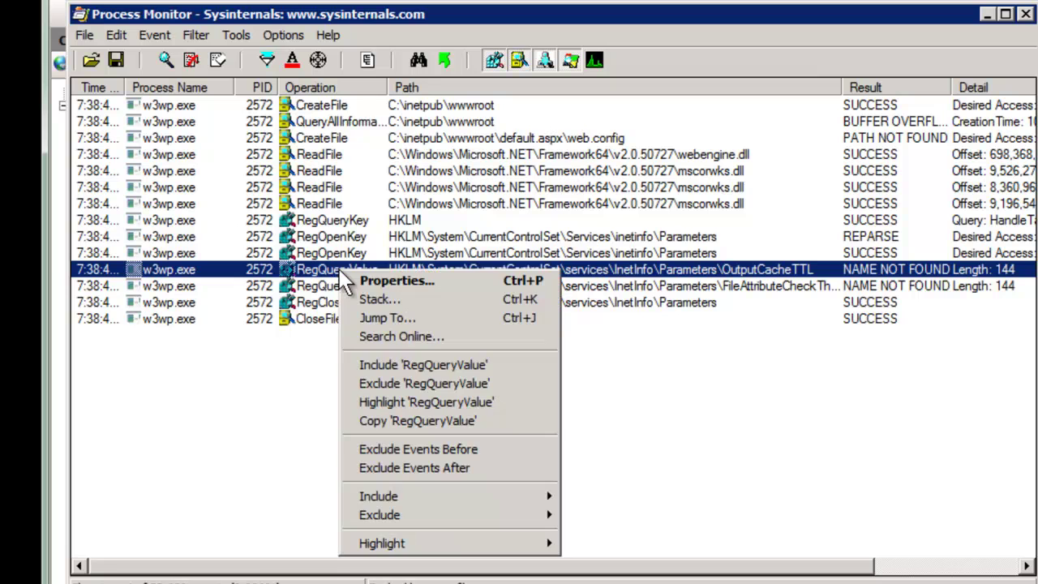
right_click(261, 273)
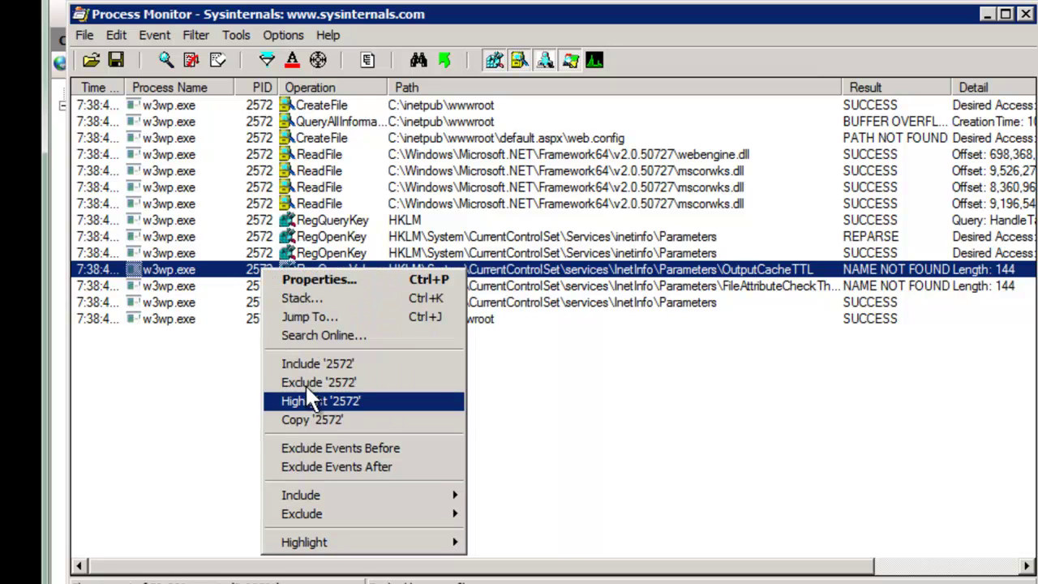
left_click(493, 274)
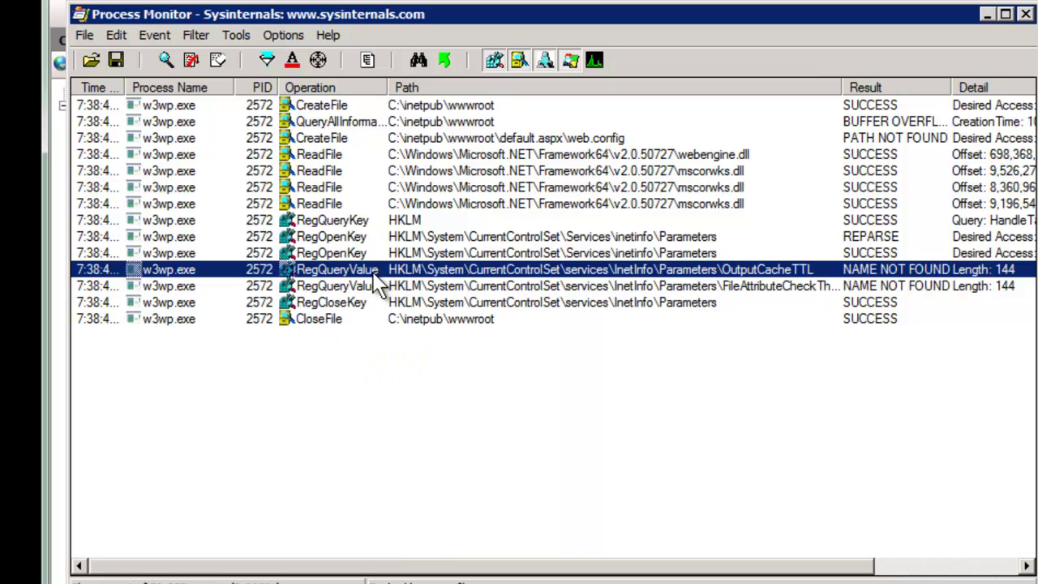
Exclude all RegQueryValue and RegOpenKey events from the captured list
right_click(359, 268)
left_click(402, 380)
right_click(332, 254)
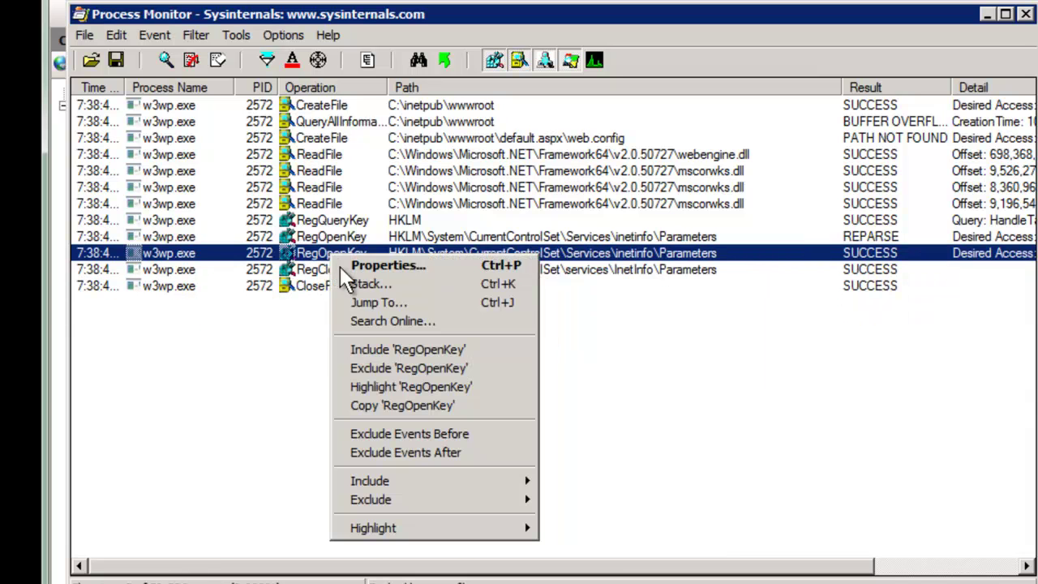
left_click(384, 365)
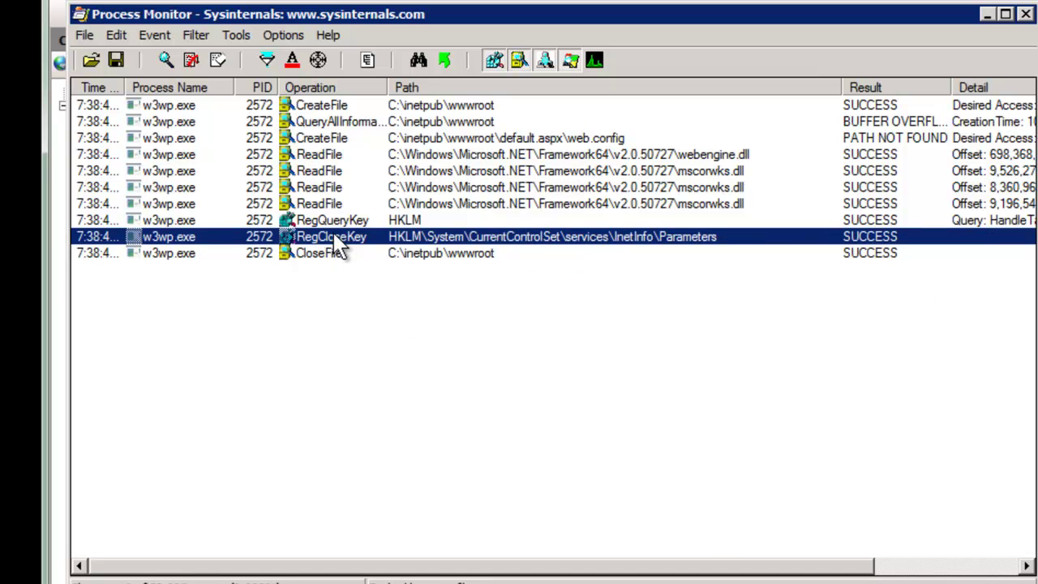
Exclude all RegCloseKey and RegQueryKey events from the captured list
right_click(334, 235)
left_click(379, 340)
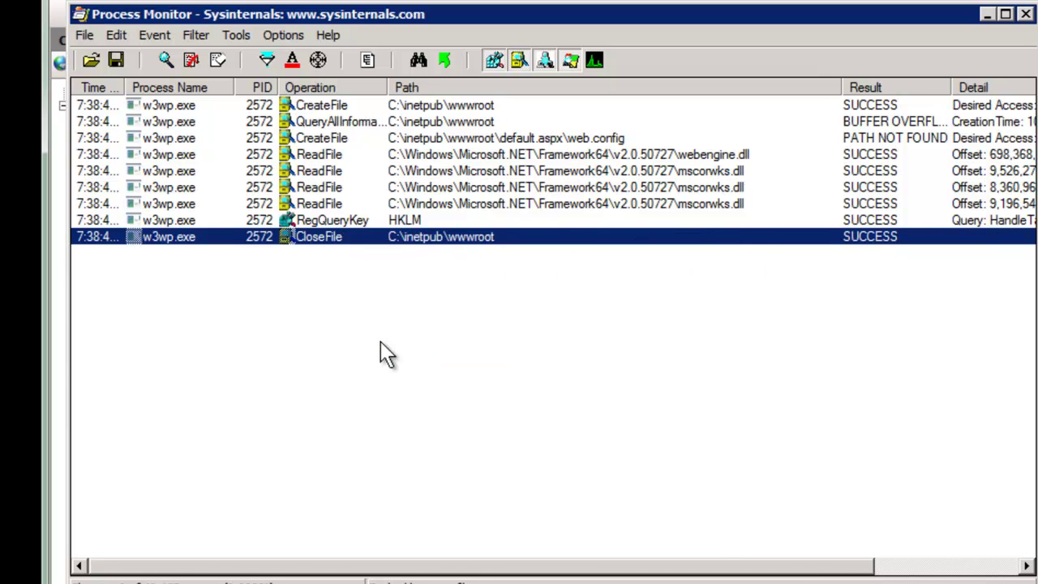
right_click(354, 224)
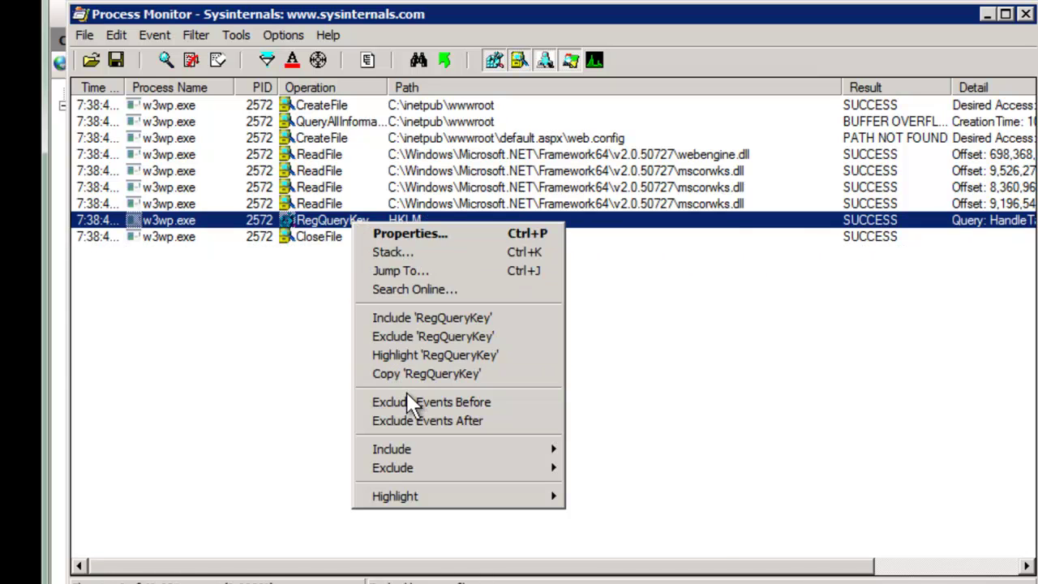
left_click(401, 337)
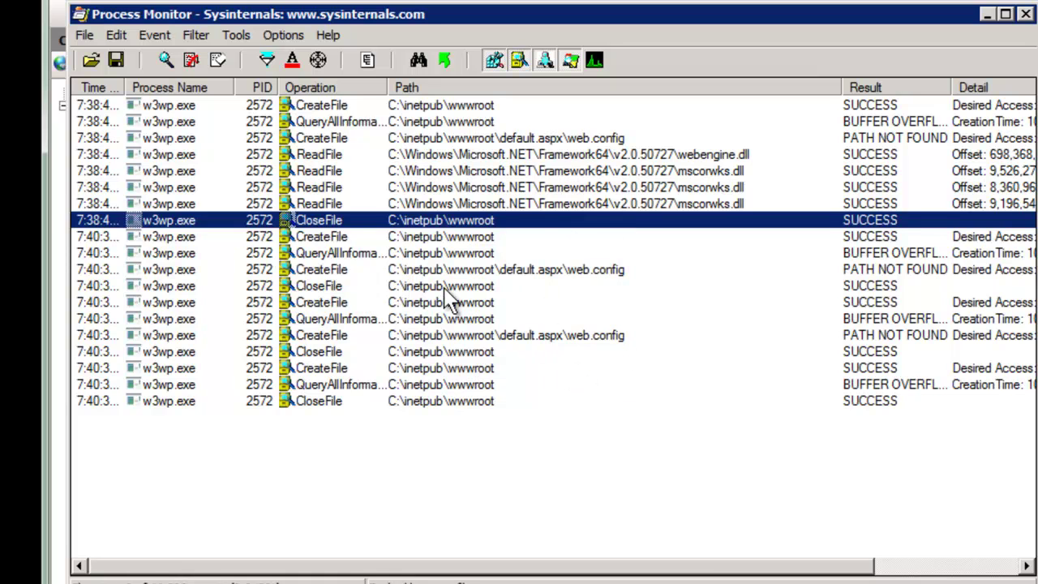
Review the exclude conditions for RegQueryValue, RegOpenKey, RegCloseKey and RegQueryKey in the filter list
right_click(339, 228)
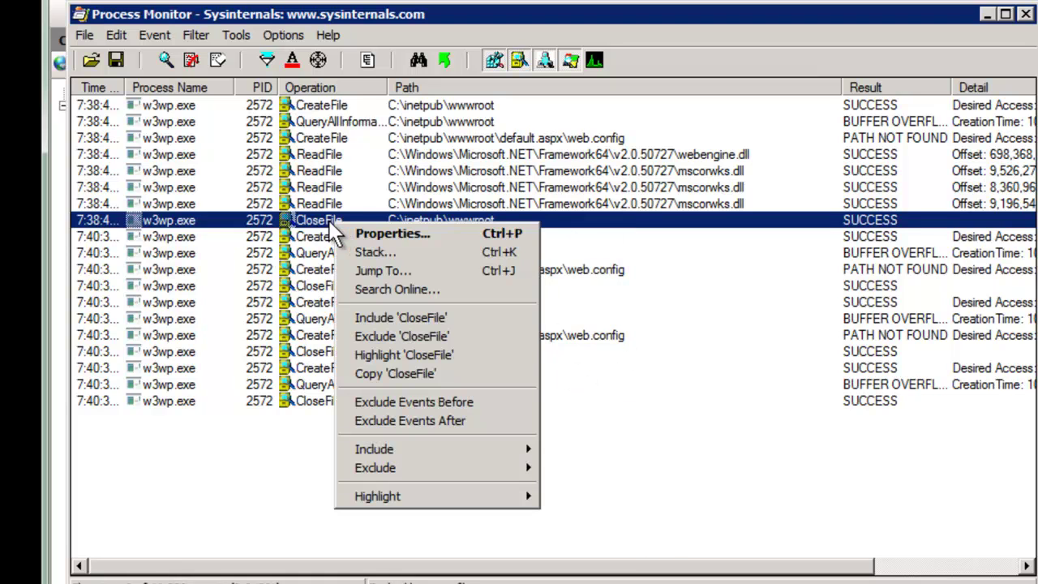
left_click(267, 60)
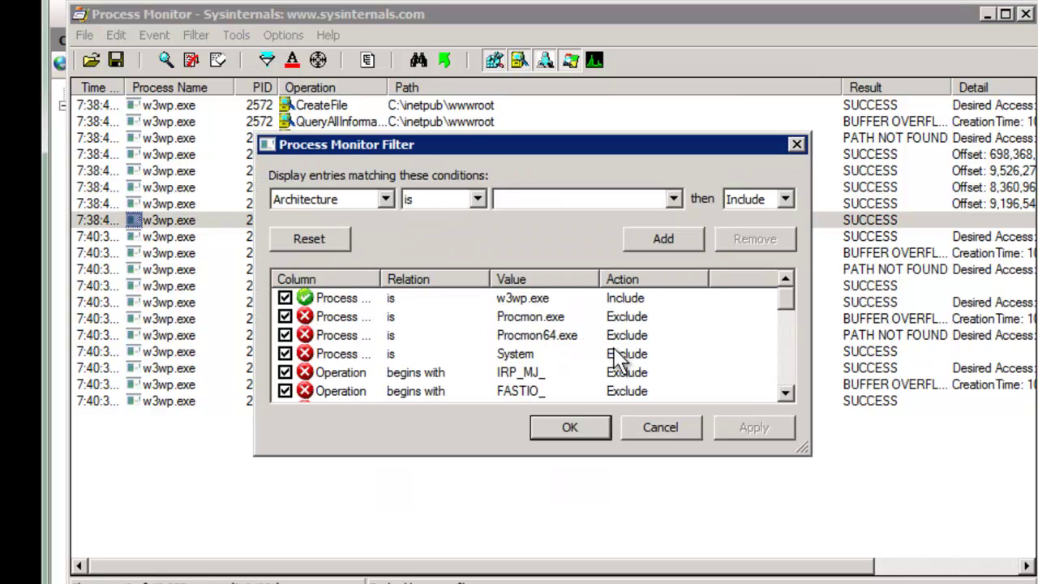
scroll(793, 355, "down", 4)
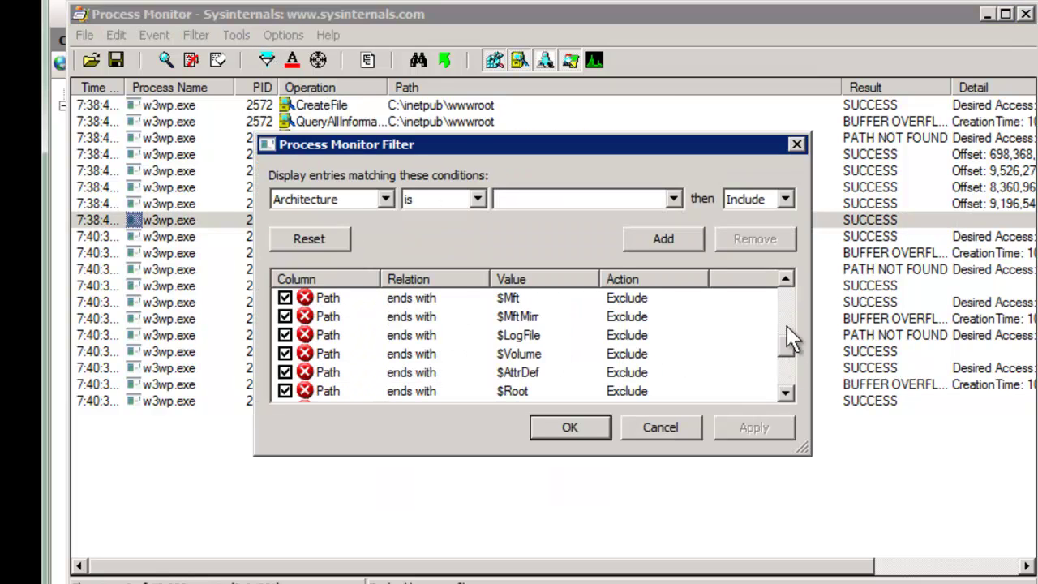
scroll(791, 308, "up", 2)
left_click(533, 300)
left_click(535, 318)
left_click(538, 336)
left_click(532, 356)
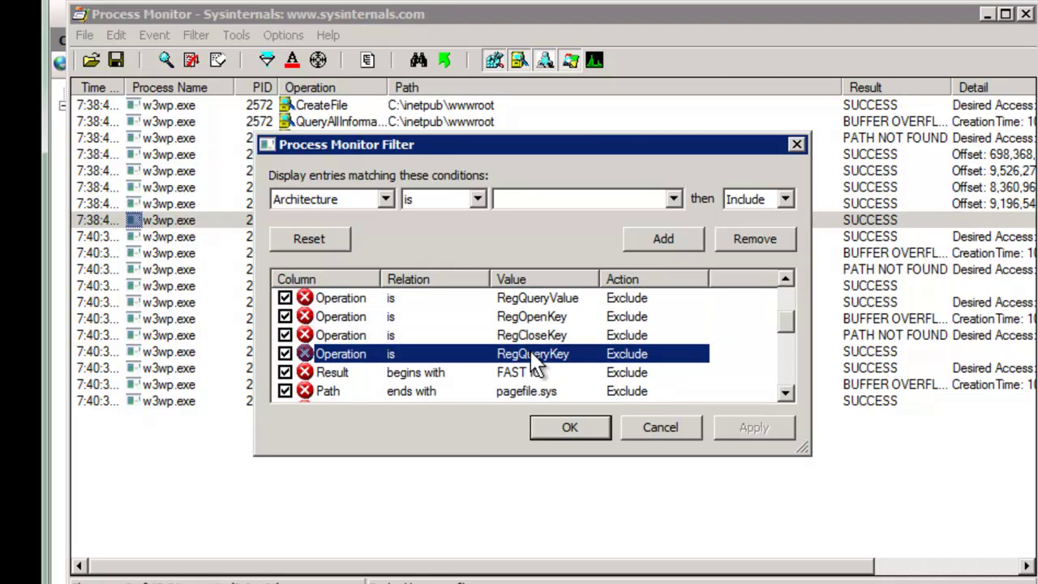
left_click(785, 279)
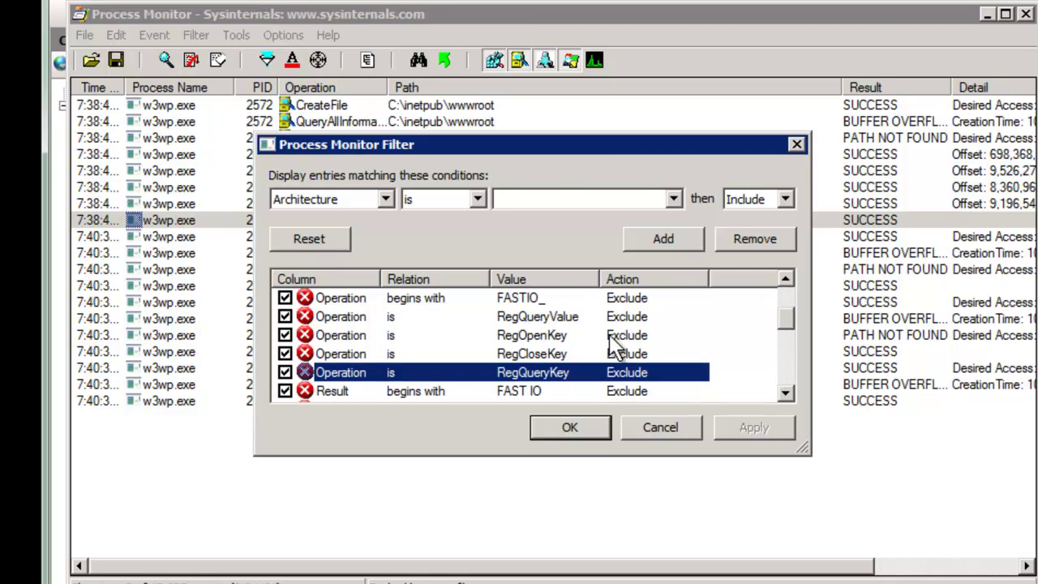
Remove the RegQueryValue, RegOpenKey, RegCloseKey and RegQueryKey exclude conditions from the filter and apply it
left_click(537, 318)
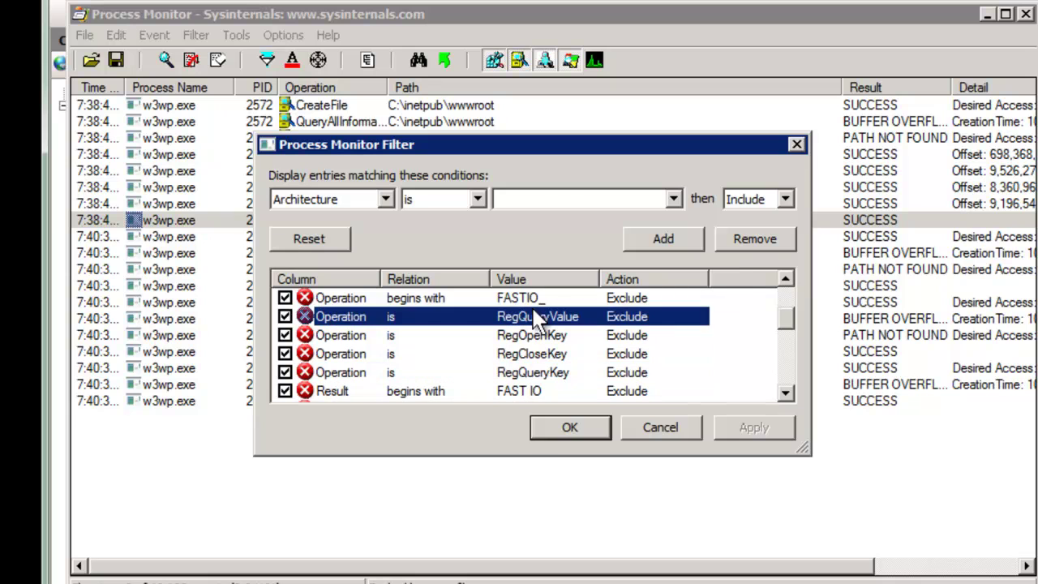
left_click(753, 243)
left_click(751, 243)
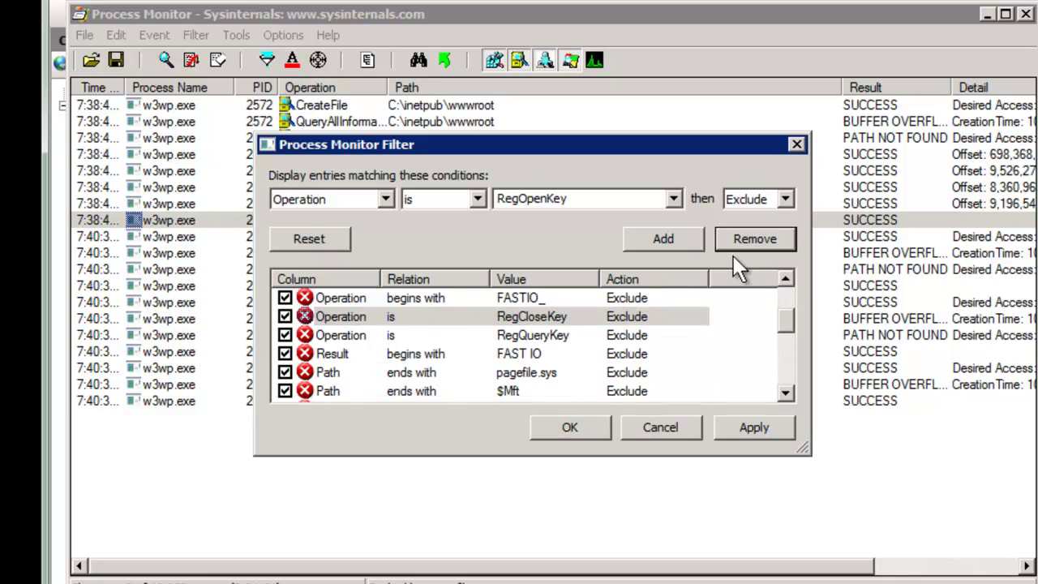
left_click(746, 245)
left_click(746, 245)
key("Return")
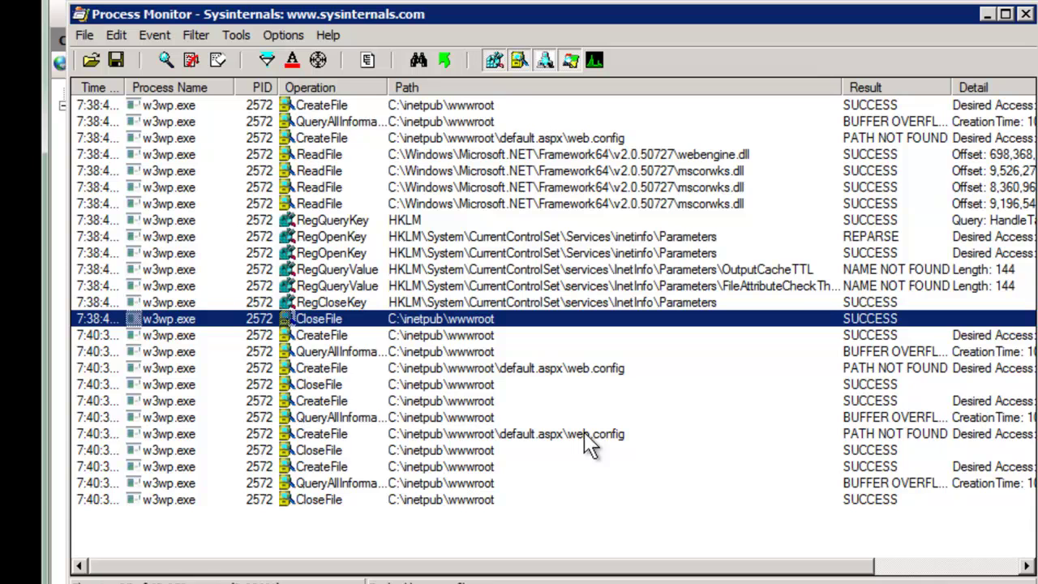
Add a highlighting rule that includes every event whose Path contains default.aspx, and apply it
left_click(293, 63)
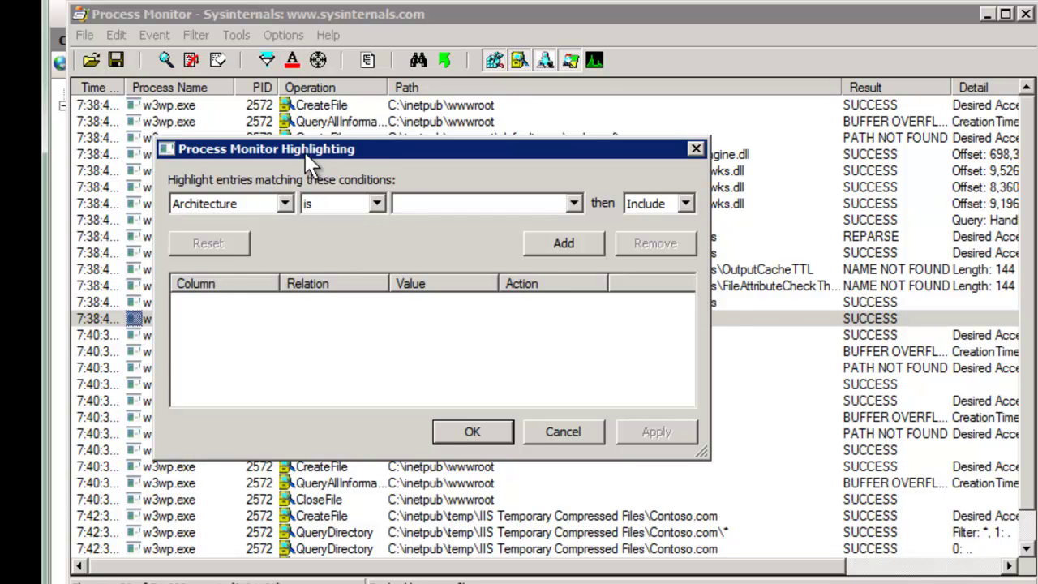
left_click_drag(312, 160, 391, 182)
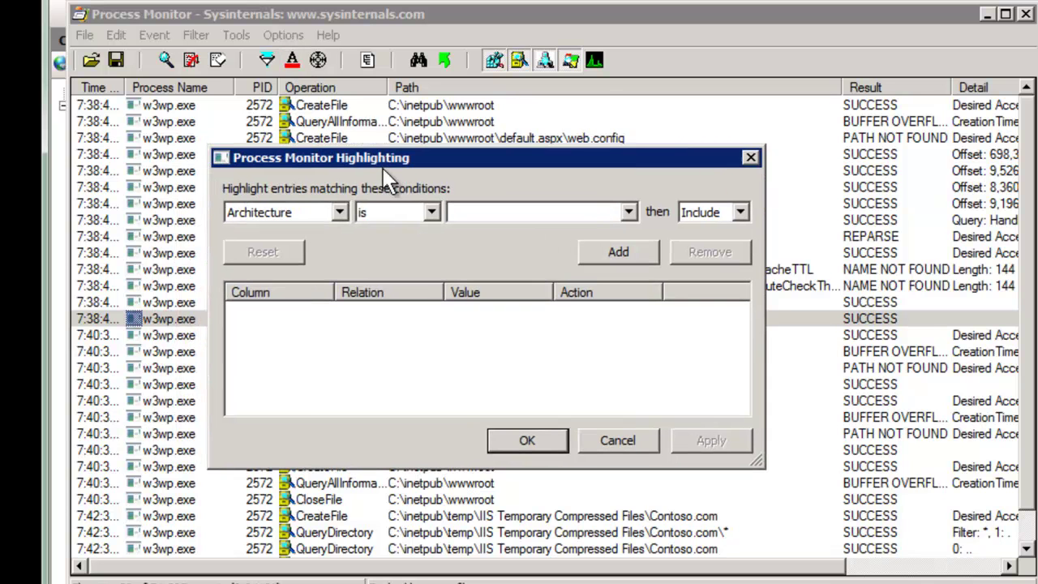
left_click(340, 212)
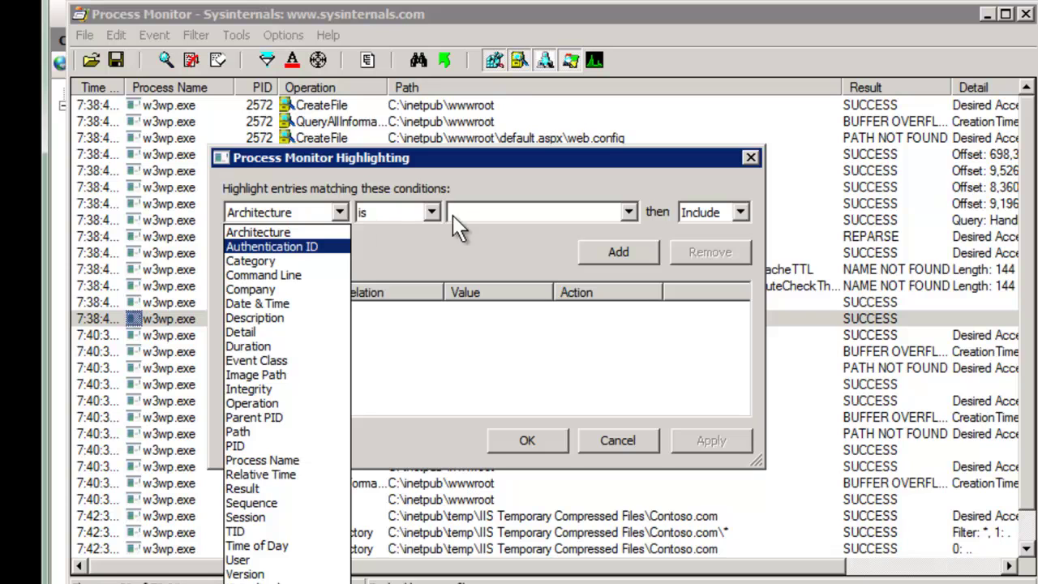
left_click(260, 433)
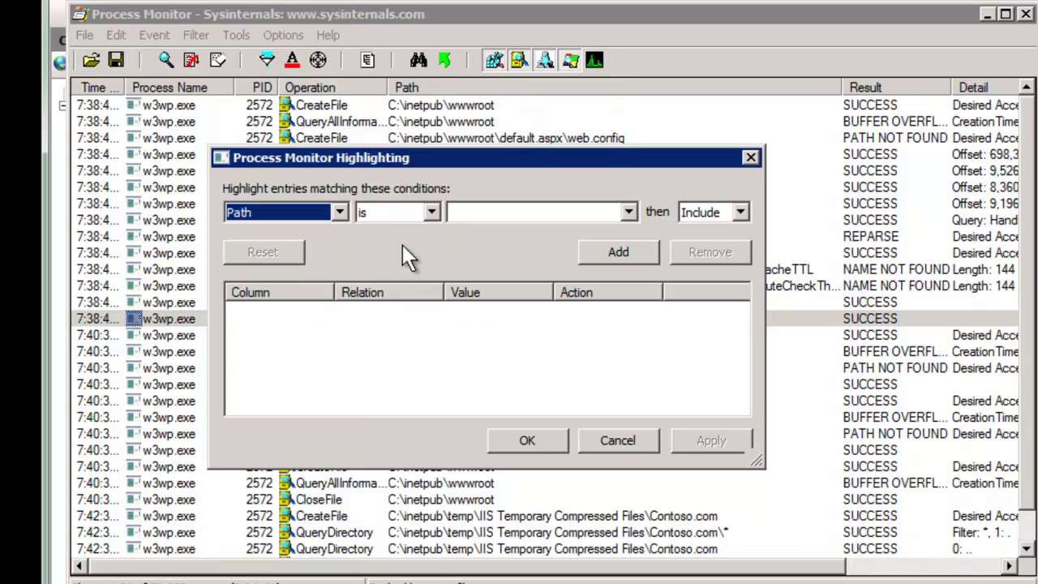
left_click(438, 211)
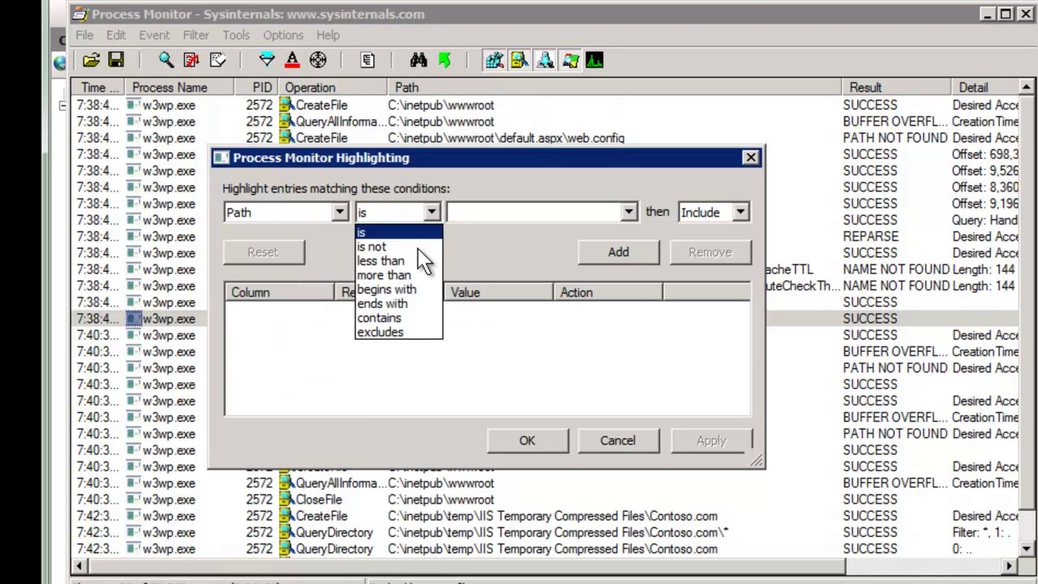
left_click(398, 318)
left_click(498, 215)
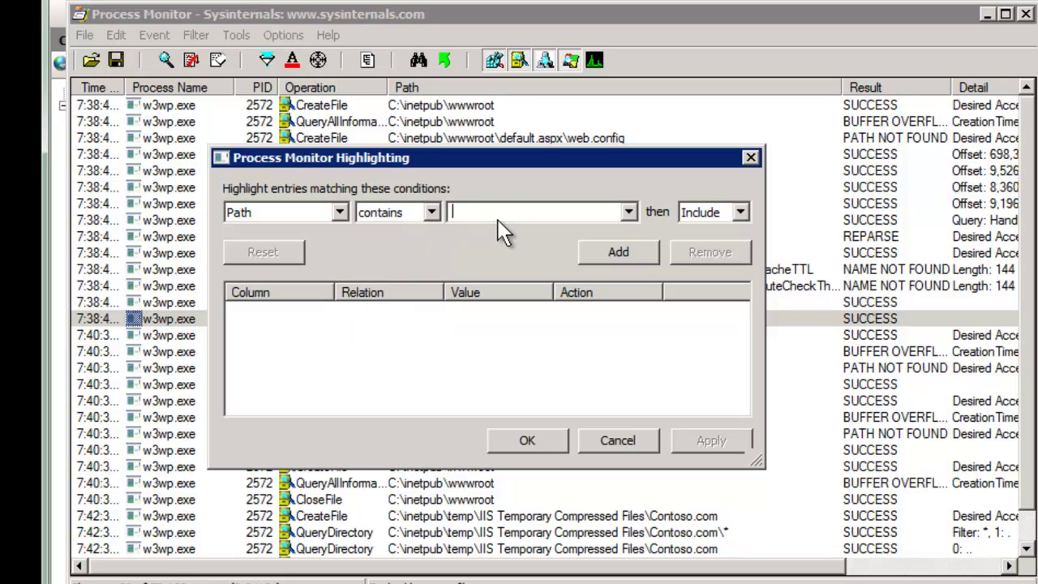
type("default.aspx")
left_click(607, 258)
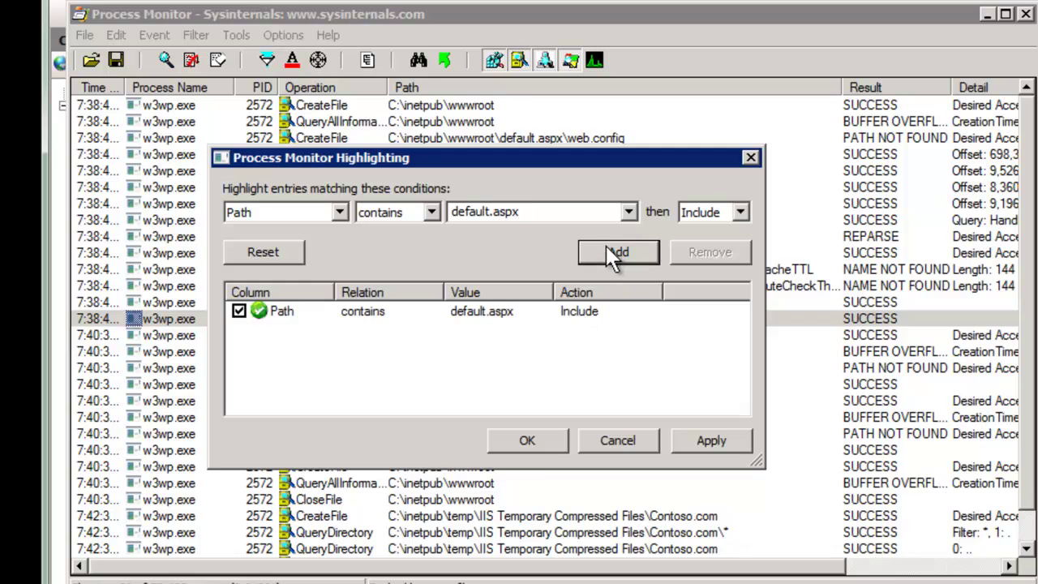
left_click(529, 443)
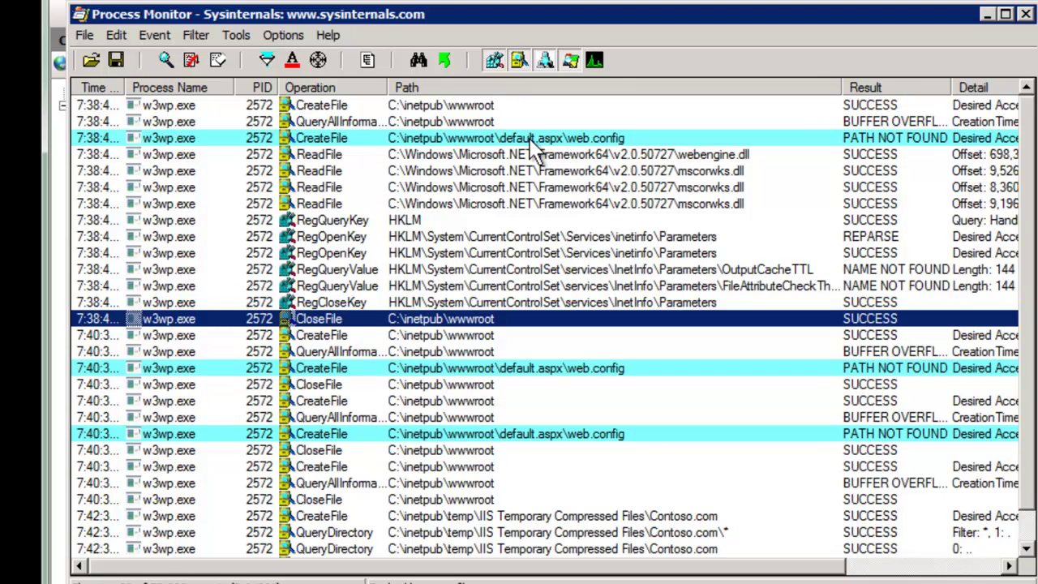
Remove the w3wp.exe include condition from the filter so that events of all other processes are listed too
scroll(851, 417, "down", 1)
scroll(730, 325, "up", 1)
scroll(720, 345, "down", 1)
scroll(719, 345, "up", 1)
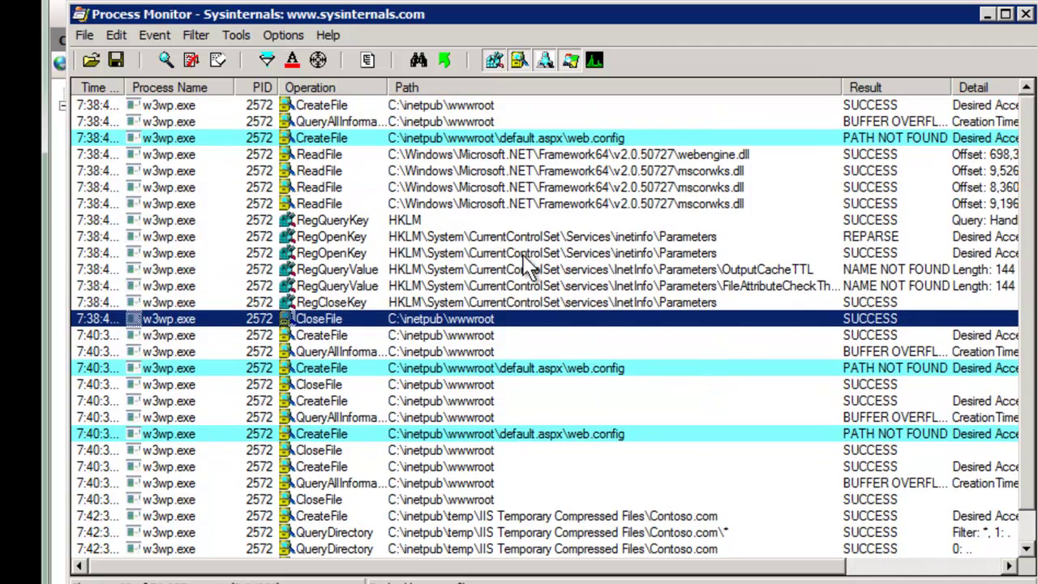
left_click(268, 60)
left_click(531, 299)
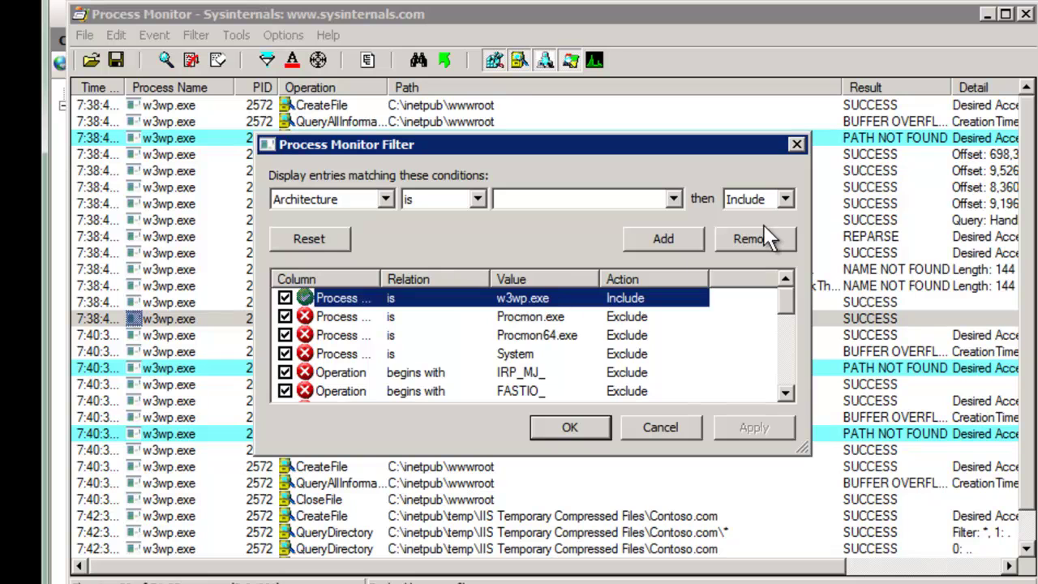
left_click(744, 241)
left_click(573, 425)
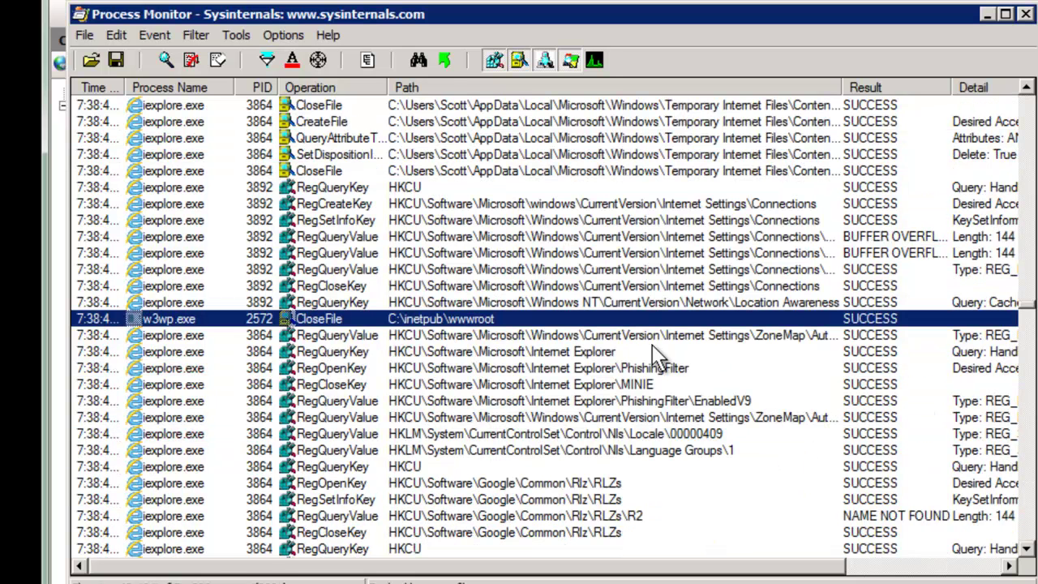
Stop the capture and examine the events around the highlighted default.aspx entry in the unfiltered list
left_click_drag(1028, 317, 1027, 366)
left_click(166, 61)
left_click_drag(1026, 348, 766, 383)
left_click(562, 500)
scroll(702, 400, "down", 1)
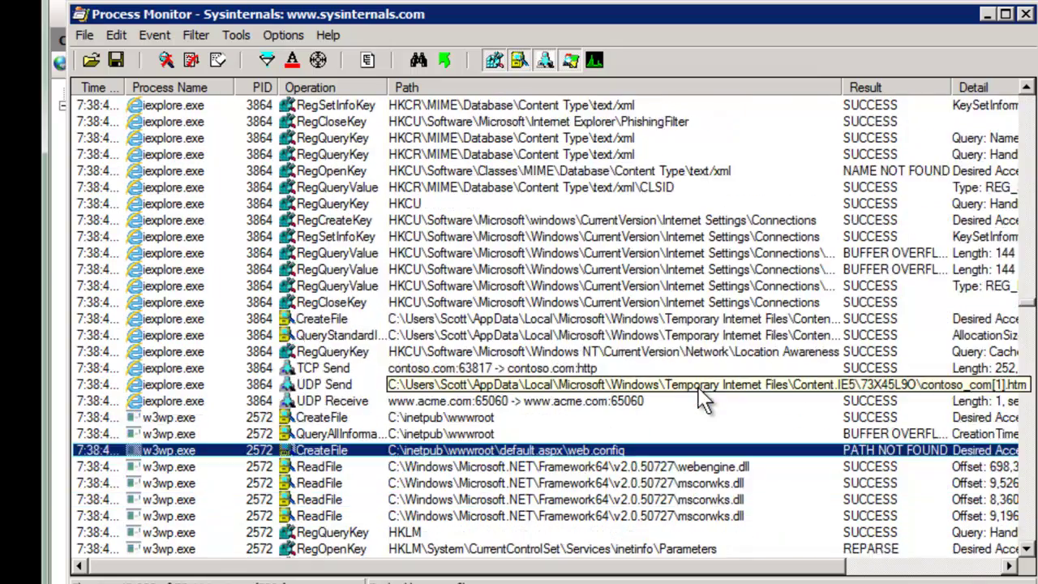
scroll(702, 400, "down", 1)
key("Down")
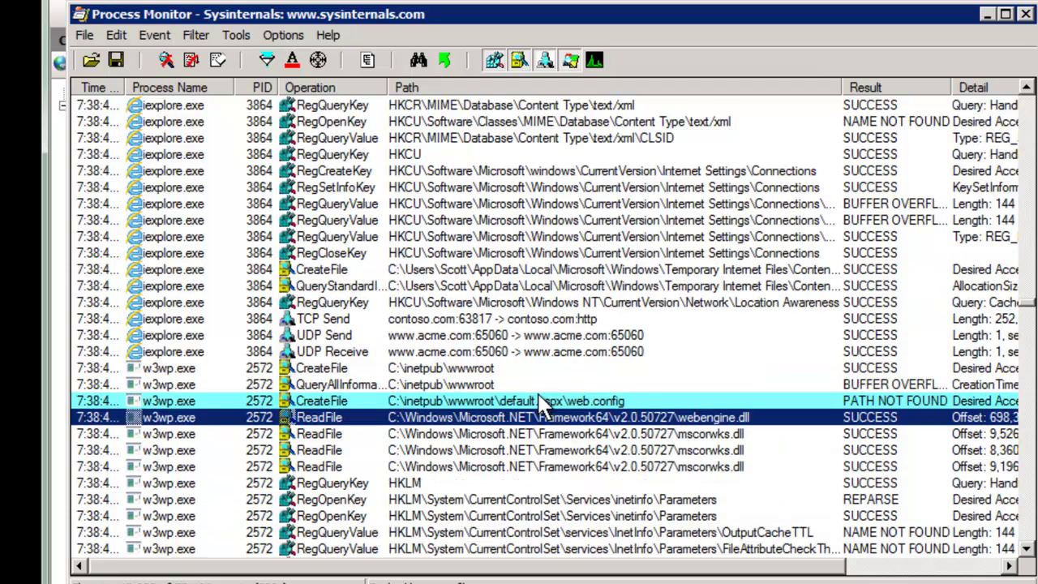
scroll(560, 406, "down", 4)
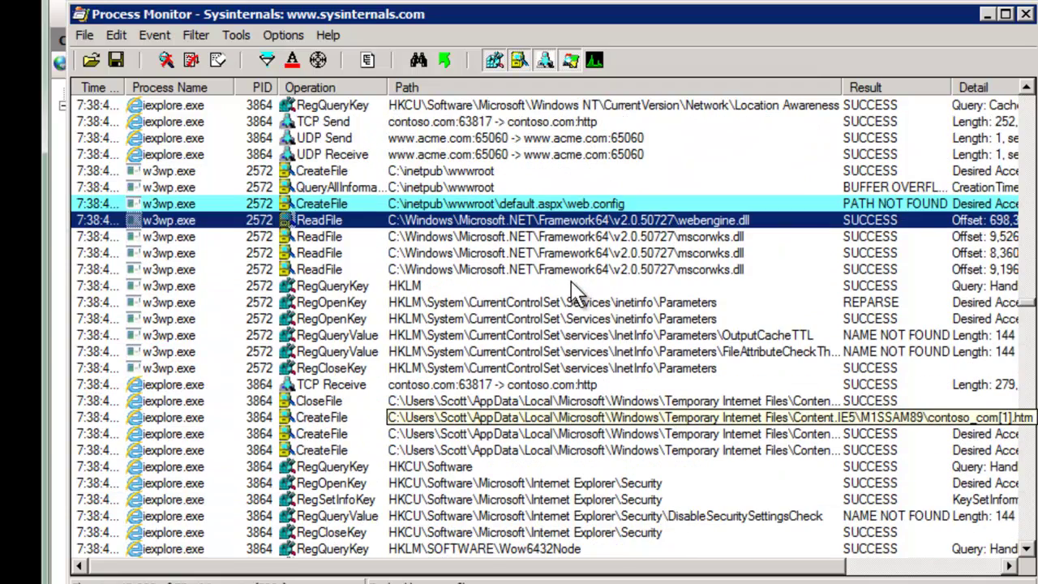
scroll(689, 397, "down", 1)
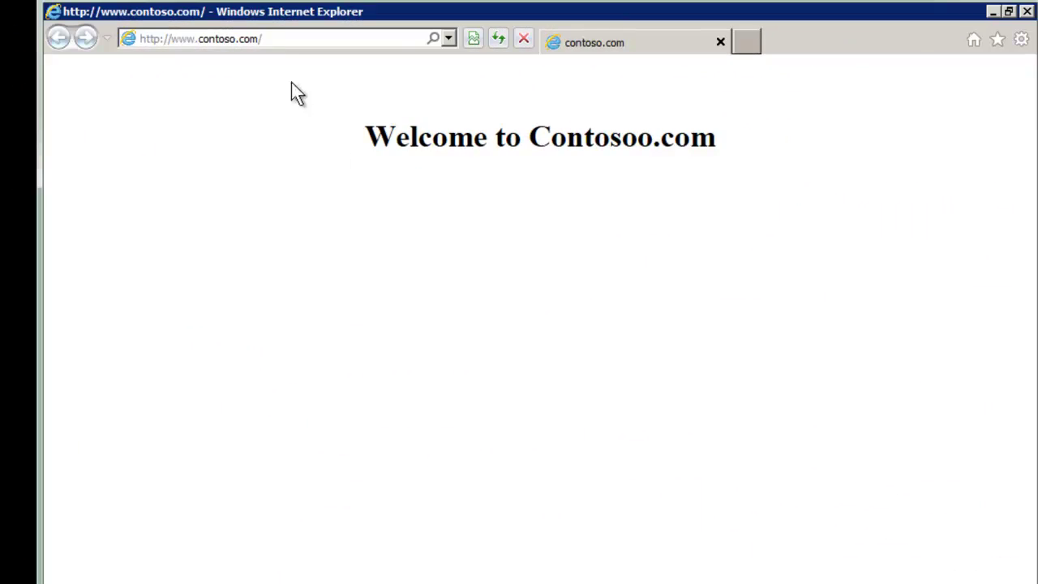
left_click(271, 39)
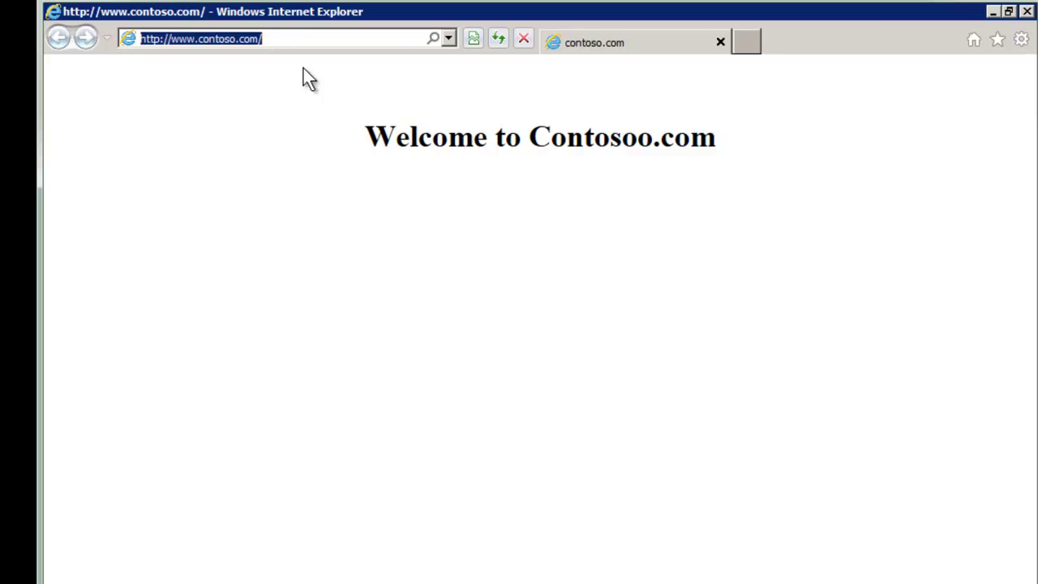
left_click(354, 138)
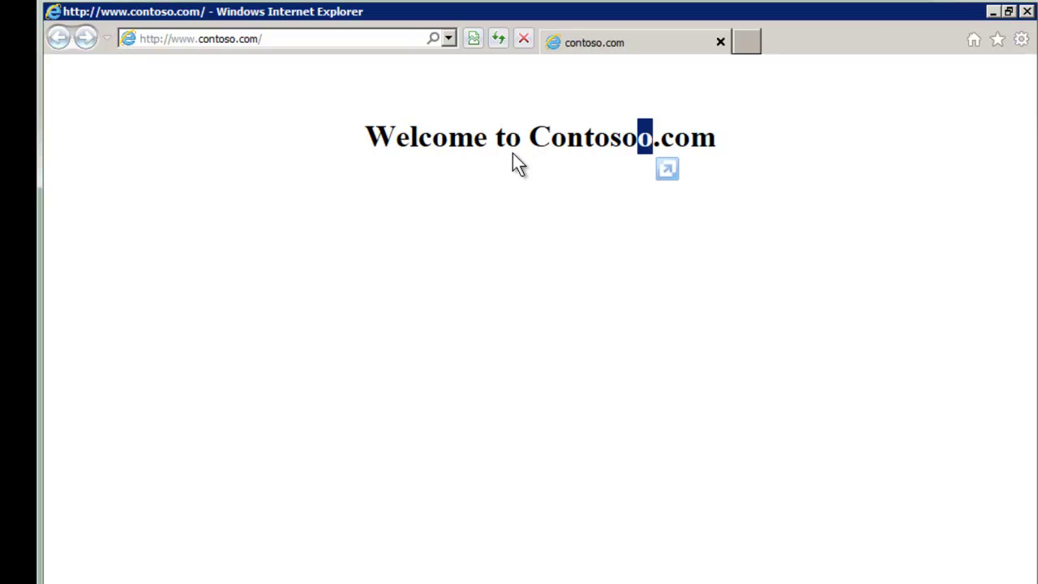
left_click(490, 138)
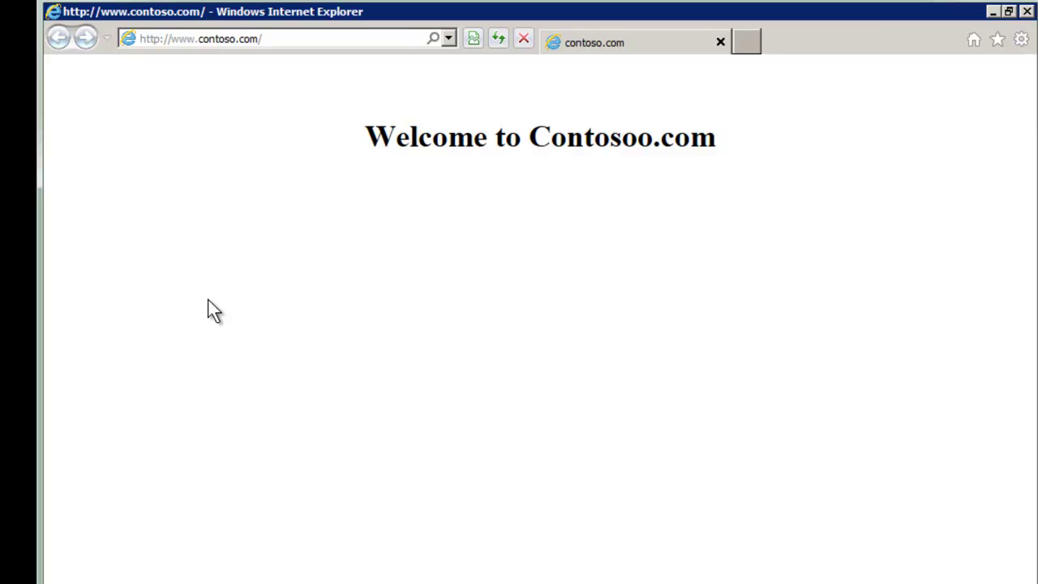
Switch to IIS Manager and open the Contoso.com site's content folder in the file explorer
key("alt+Tab")
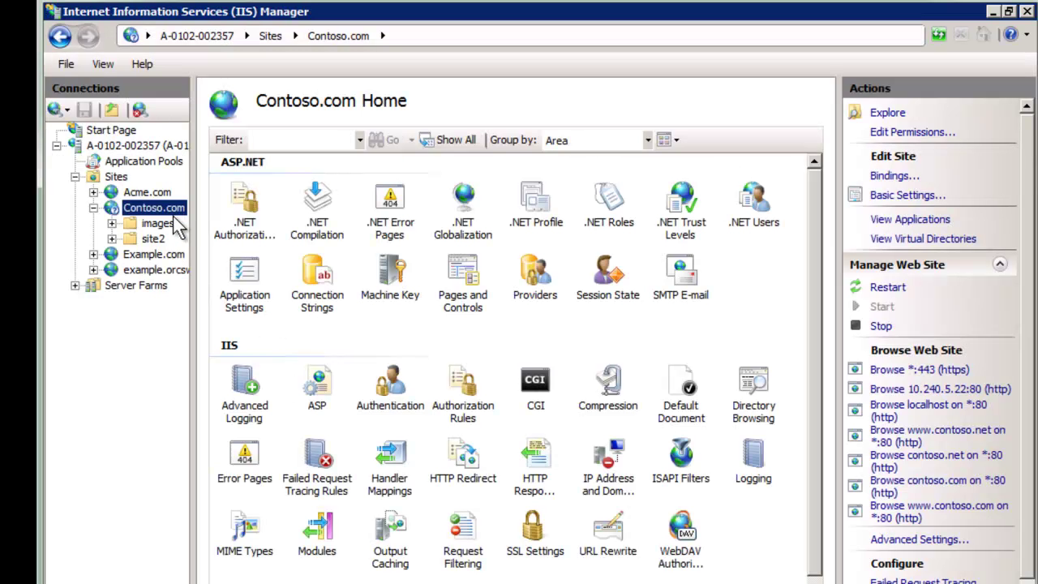
right_click(157, 220)
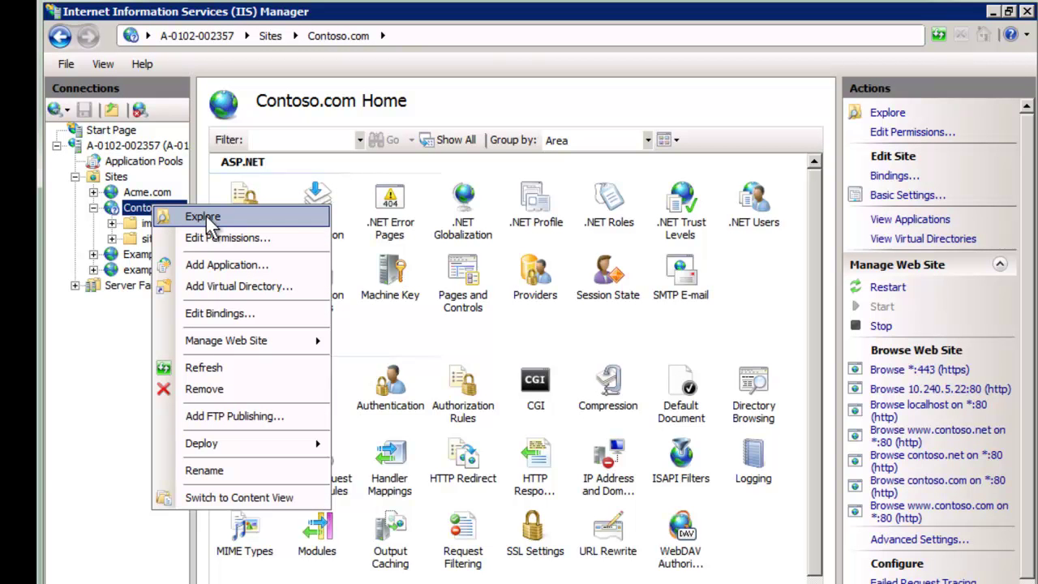
left_click(207, 216)
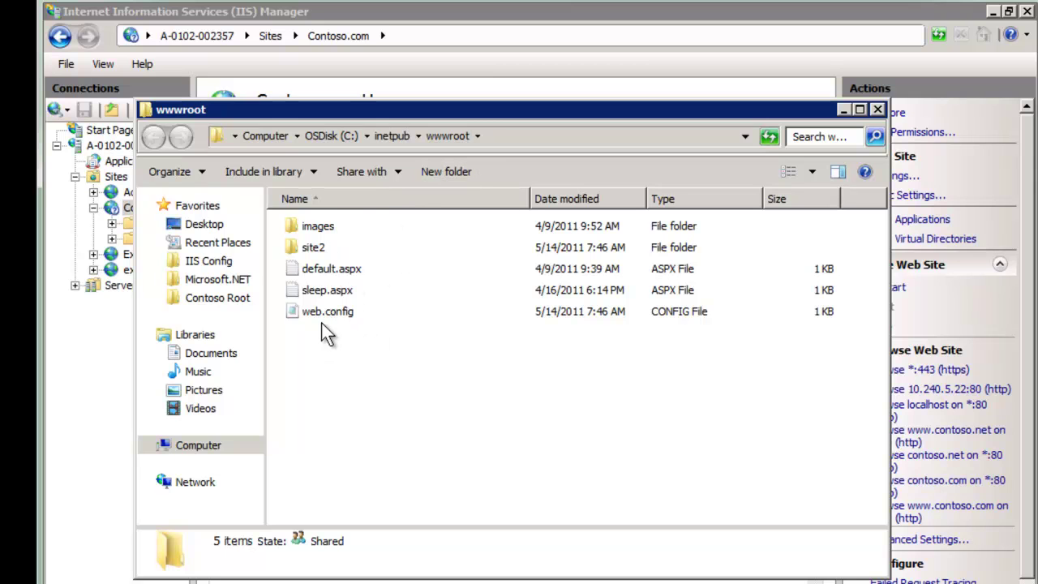
Open default.aspx from the wwwroot folder, check how its heading spells Contoso.com, and close the file
double_click(322, 268)
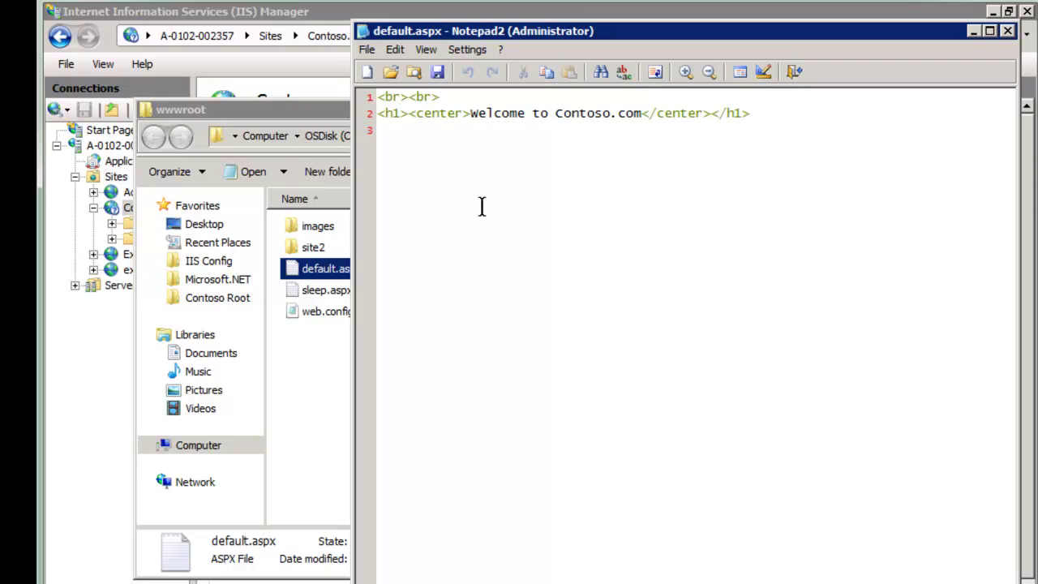
left_click(621, 112)
left_click_drag(603, 113, 573, 122)
left_click(635, 134)
left_click(1011, 32)
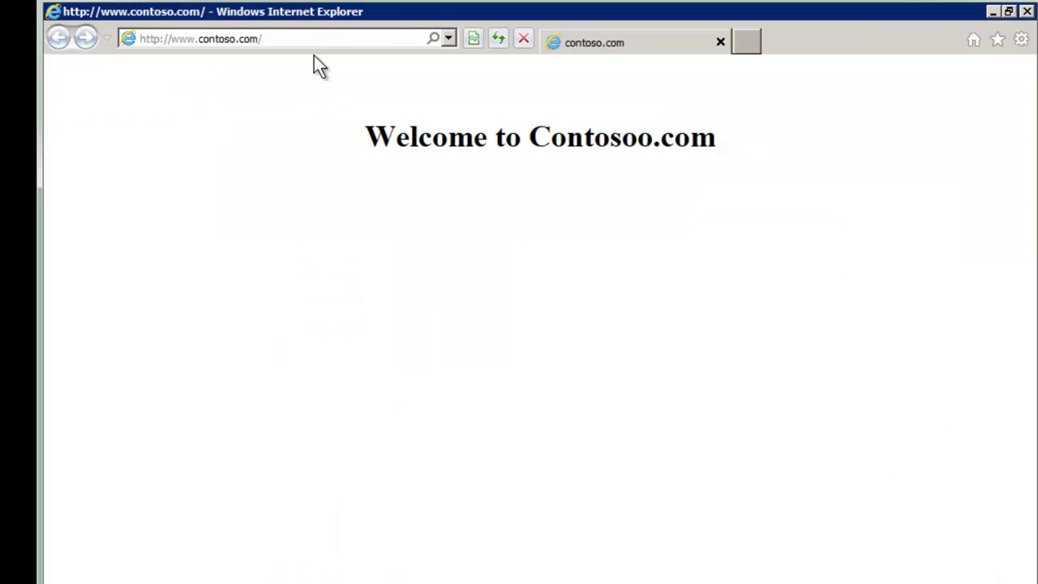
left_click(316, 38)
left_click(317, 37)
type("default.aspx")
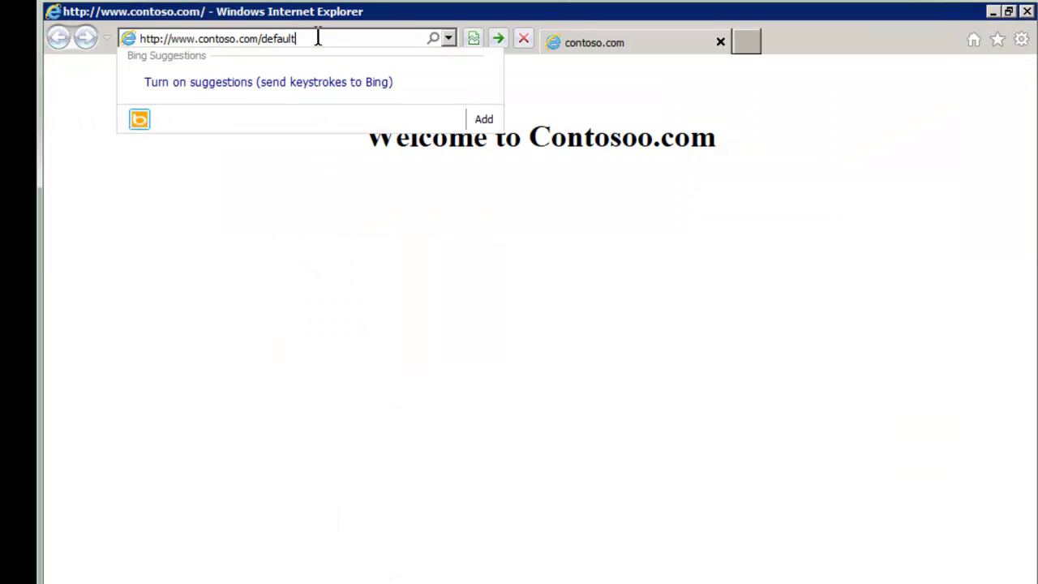
key("Return")
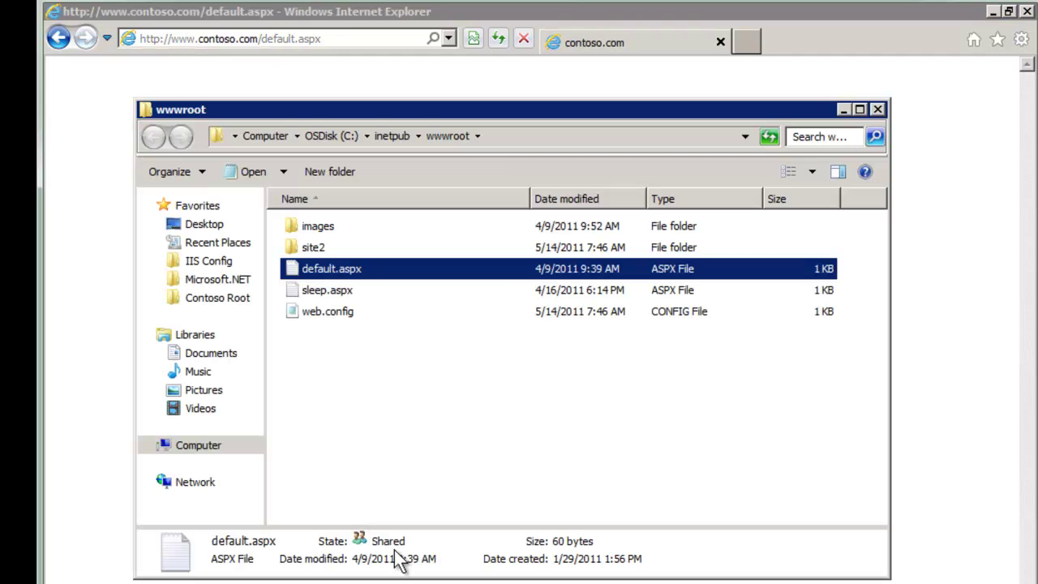
double_click(296, 268)
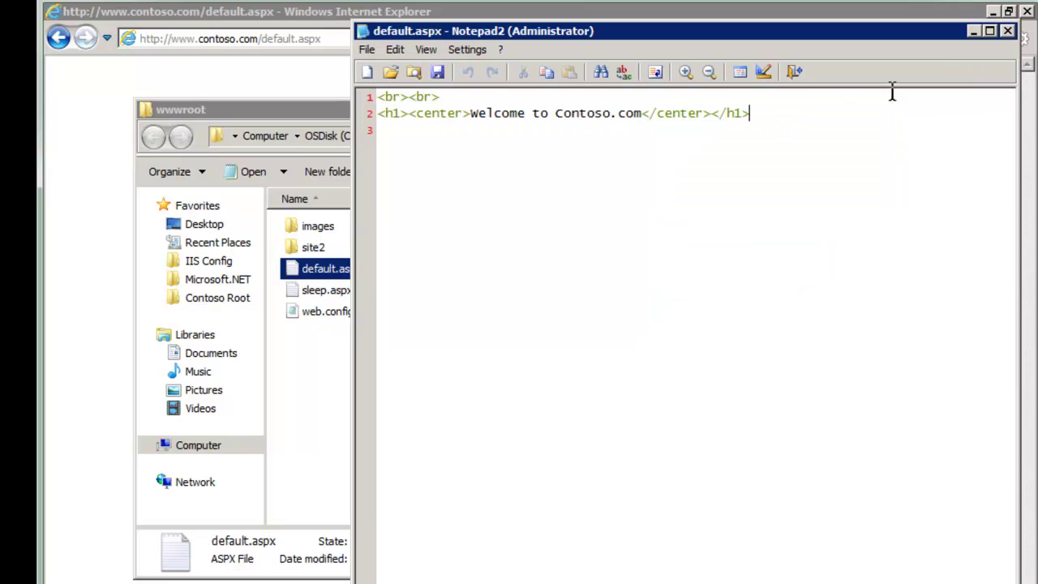
left_click(1007, 31)
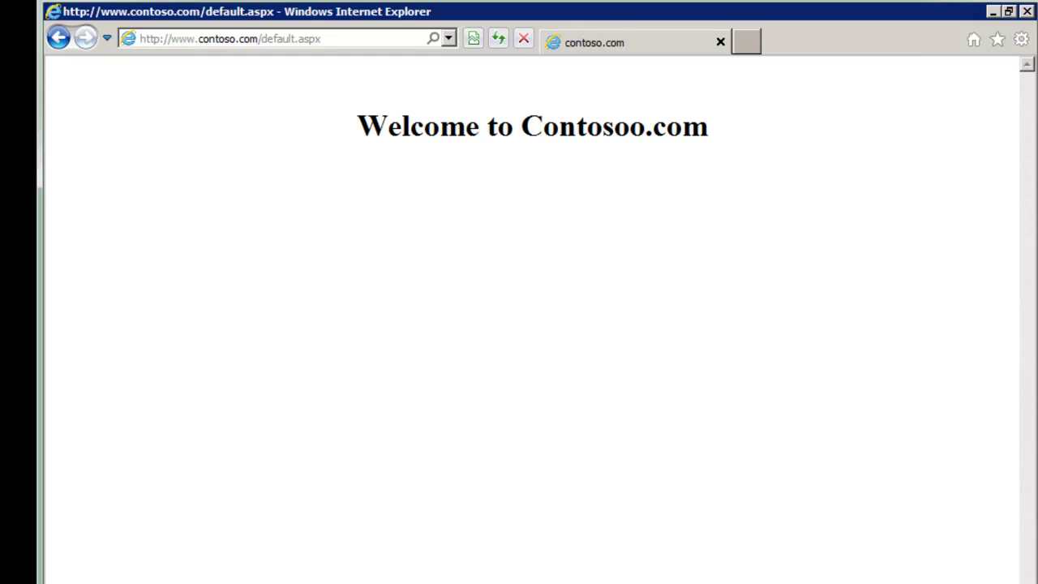
Switch to Process Monitor and record a fresh capture while reloading default.aspx in Internet Explorer, stopping the capture once the page has loaded
key("alt+Tab")
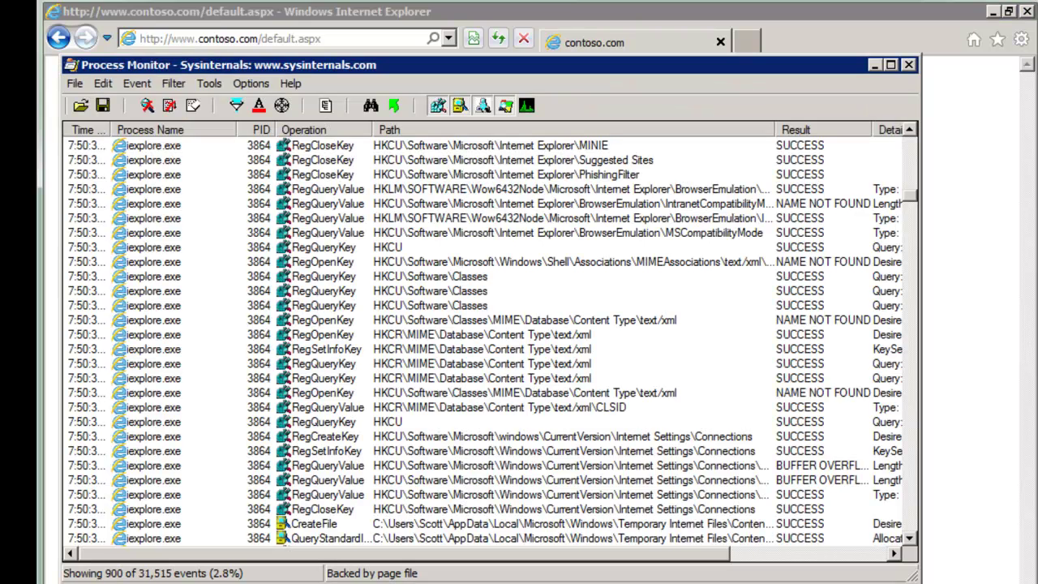
left_click(170, 108)
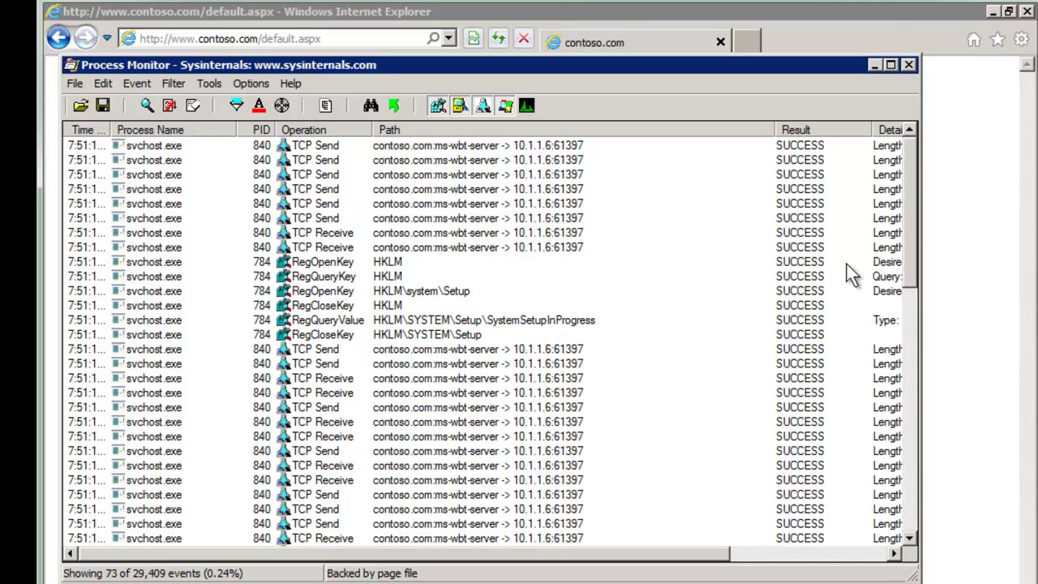
left_click(961, 227)
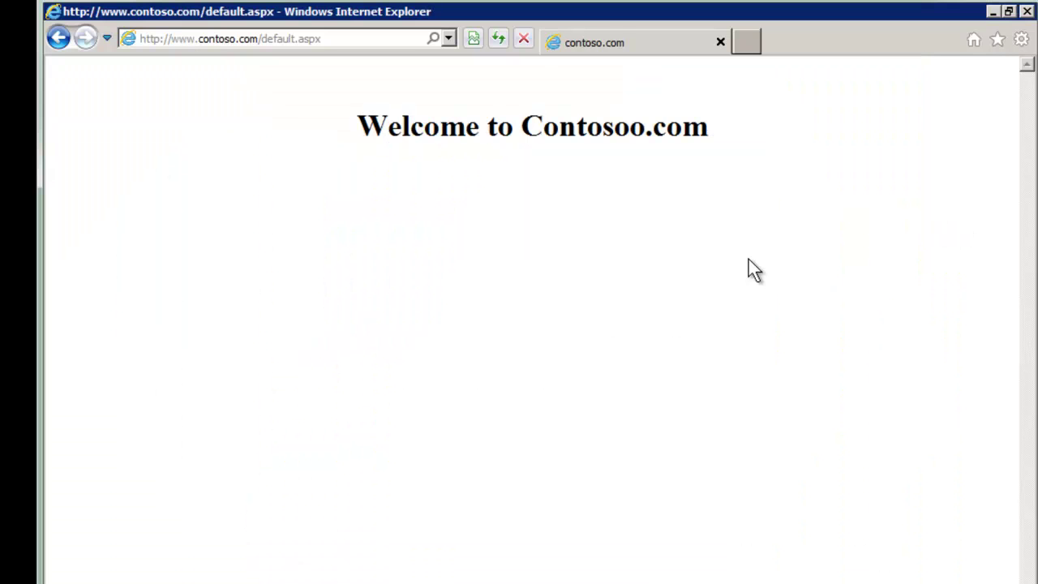
key("alt+Tab")
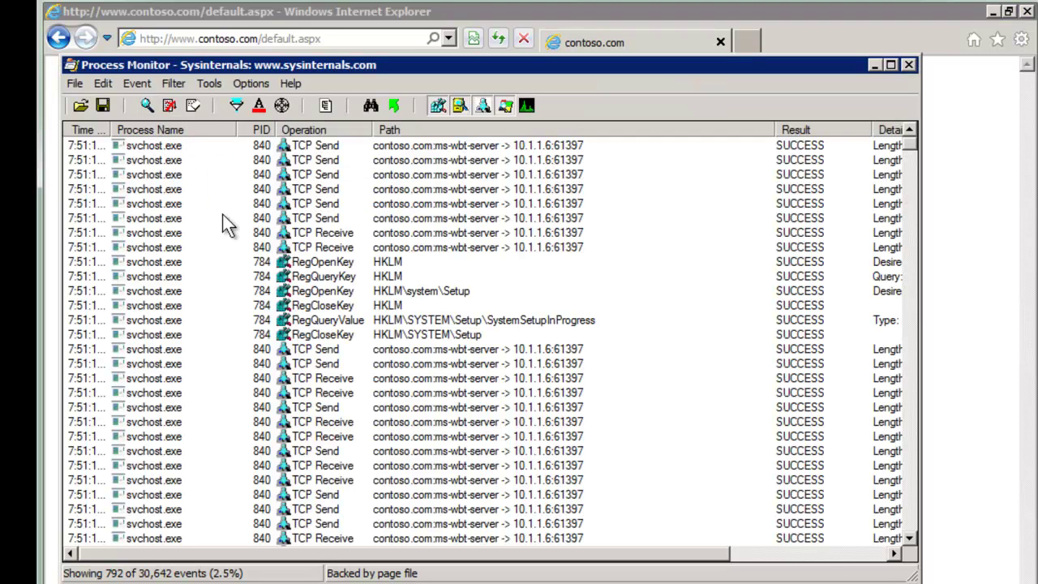
left_click(146, 104)
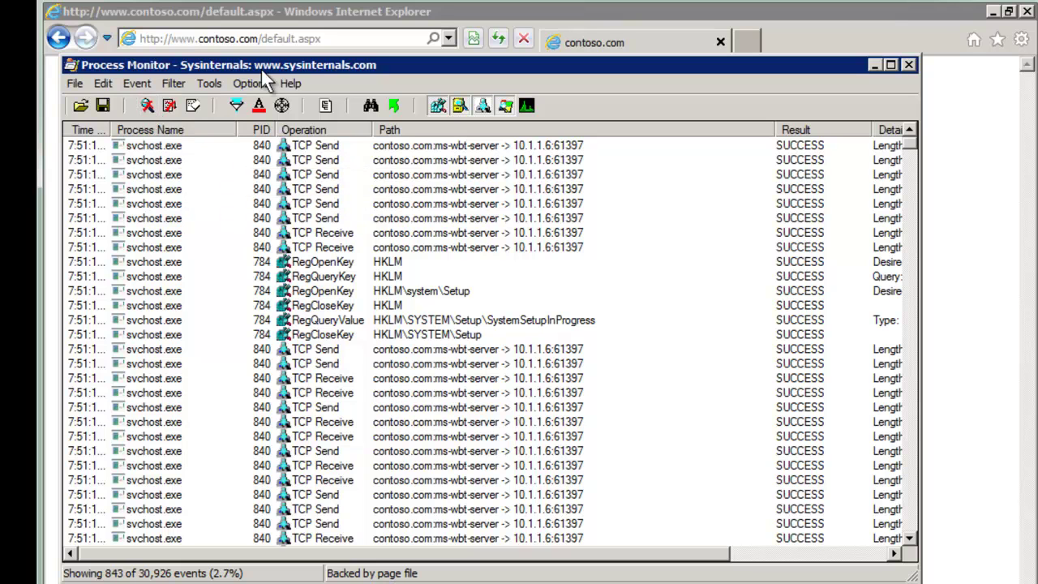
left_click(461, 163)
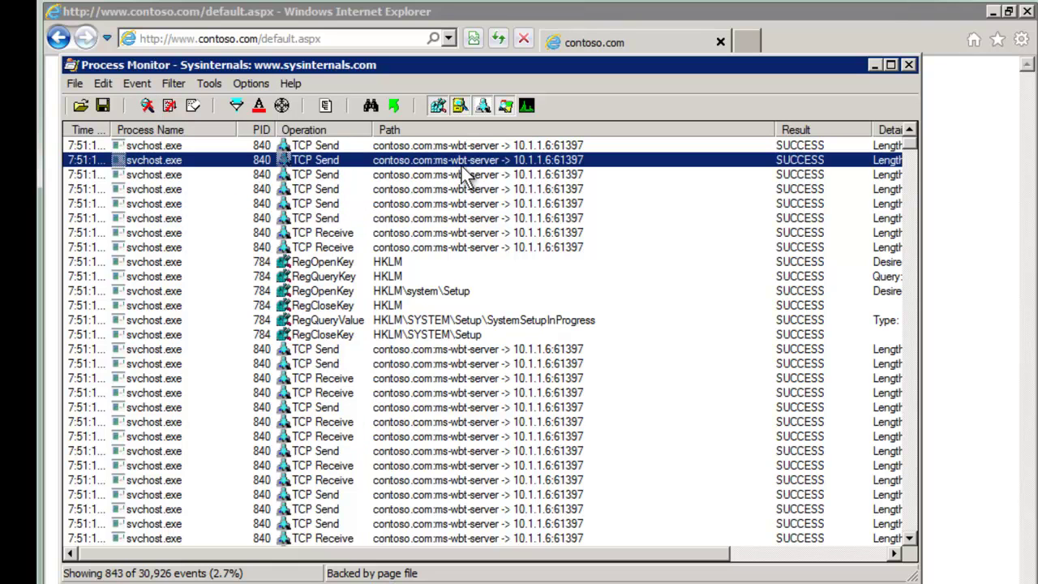
key("ctrl+f")
type("defaultaspx")
key("Return")
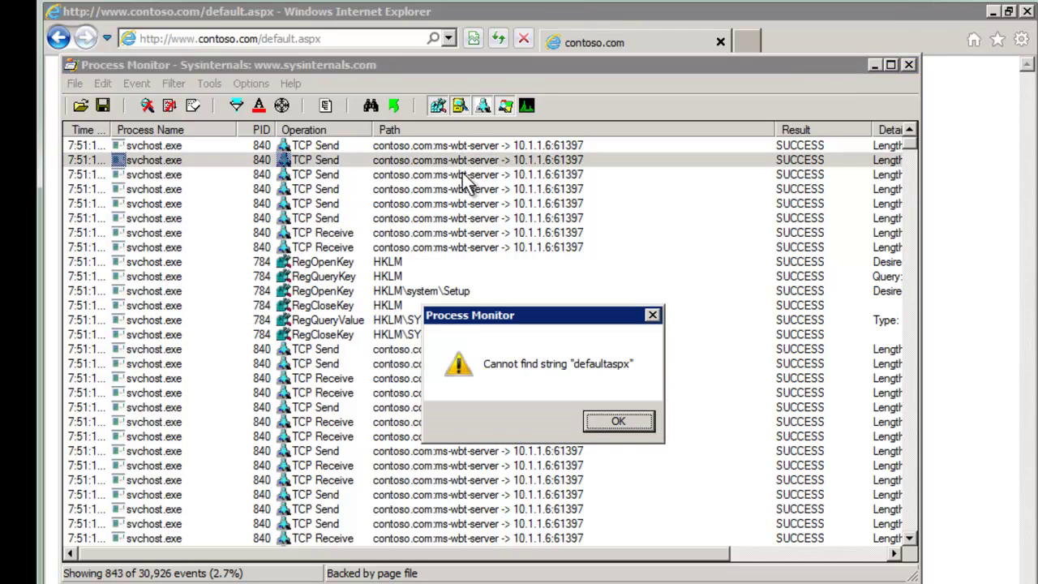
key("Return")
Search the captured events for "default.aspx" and examine the paths of the highlighted w3wp.exe entries
key("ctrl+f")
type("default.aspx")
key("Return")
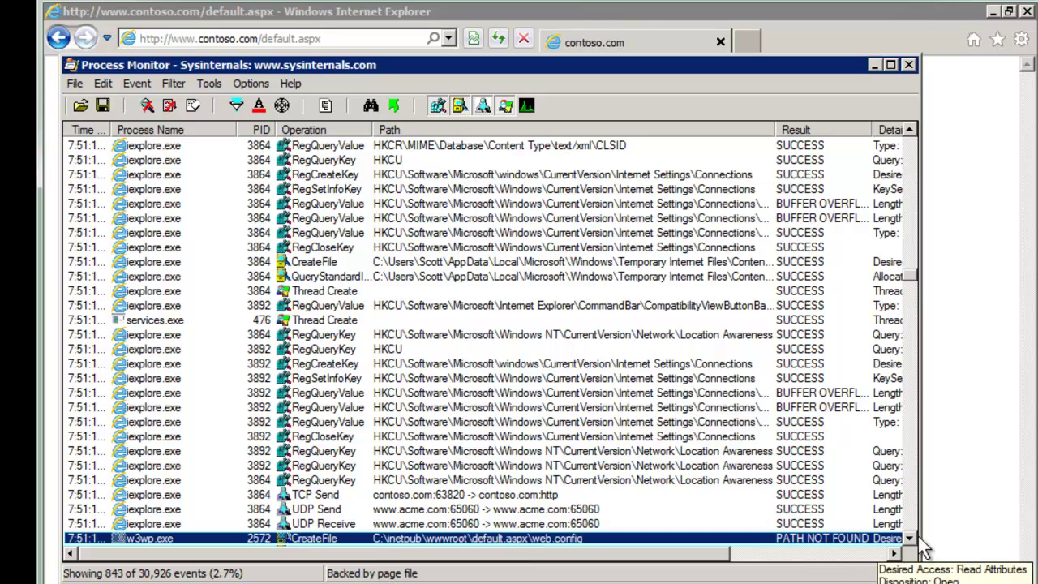
scroll(913, 538, "down", 2)
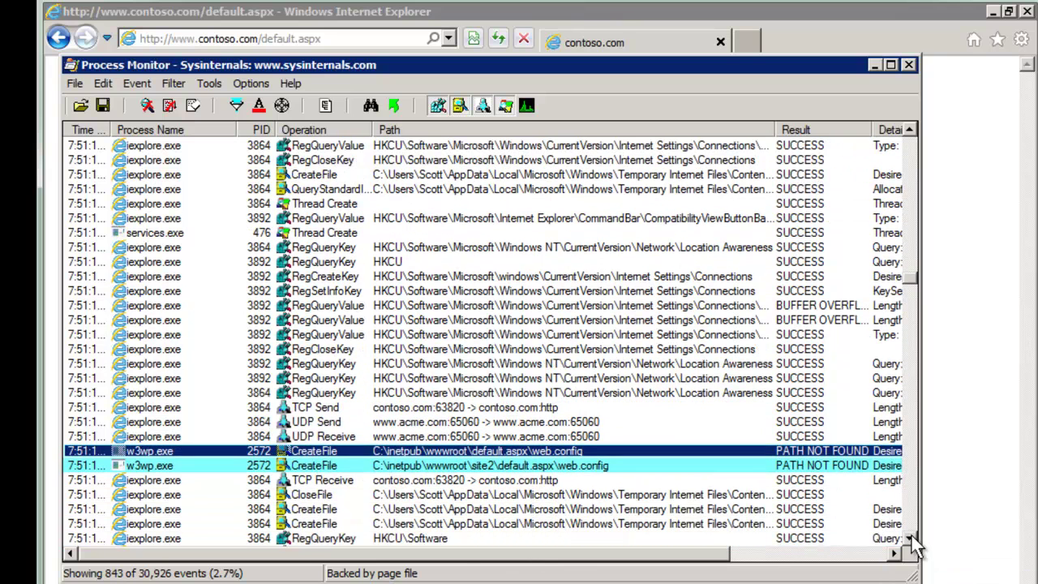
left_click(562, 480)
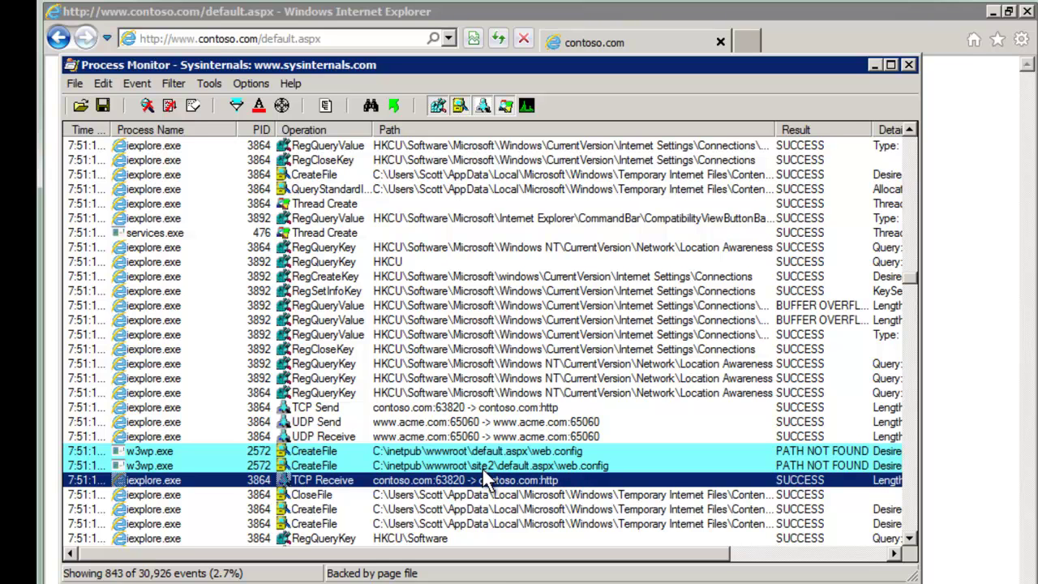
Switch to IIS Manager and inspect the rewrite URL of Contoso.com's "Use site2 folder" inbound rule in URL Rewrite, returning to the rules list
key("alt+Tab")
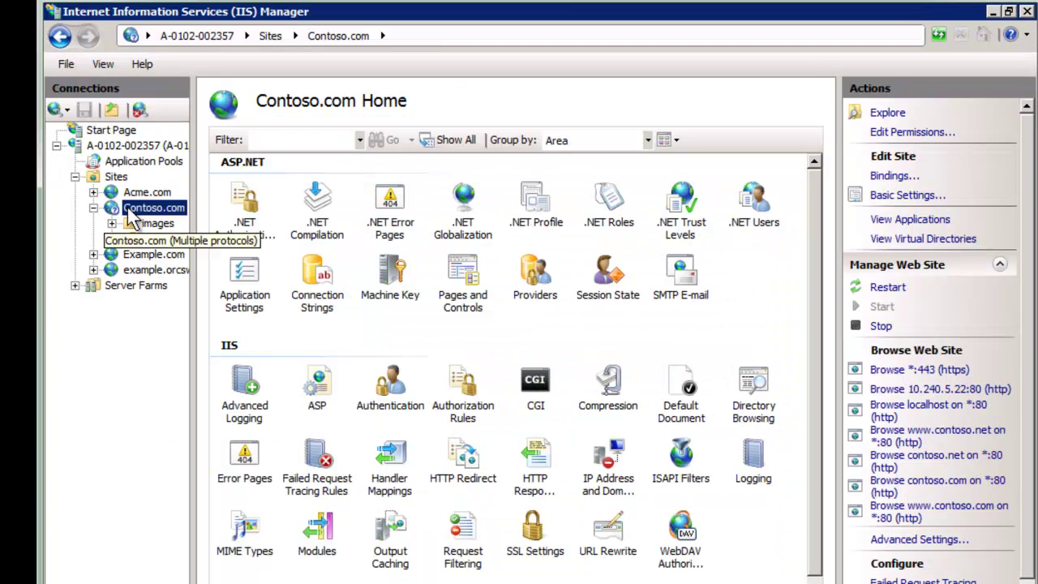
double_click(607, 537)
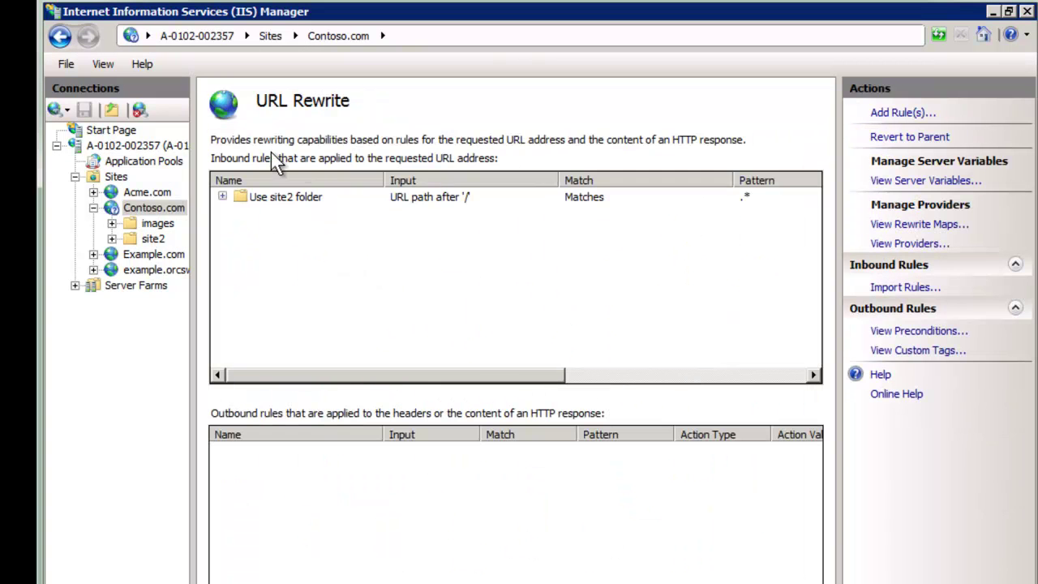
left_click(264, 198)
double_click(349, 198)
scroll(819, 578, "down", 2)
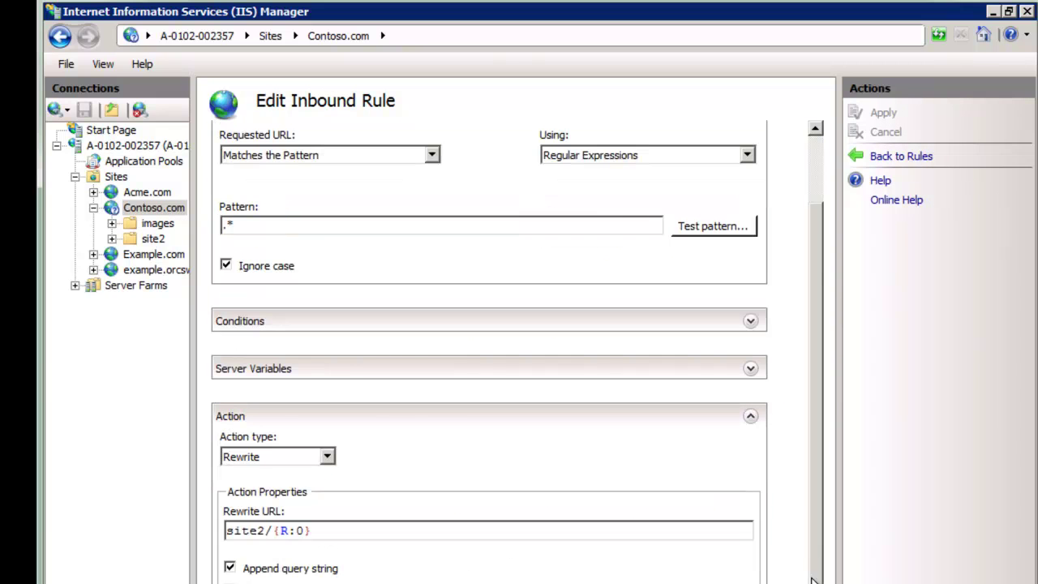
left_click_drag(328, 530, 157, 532)
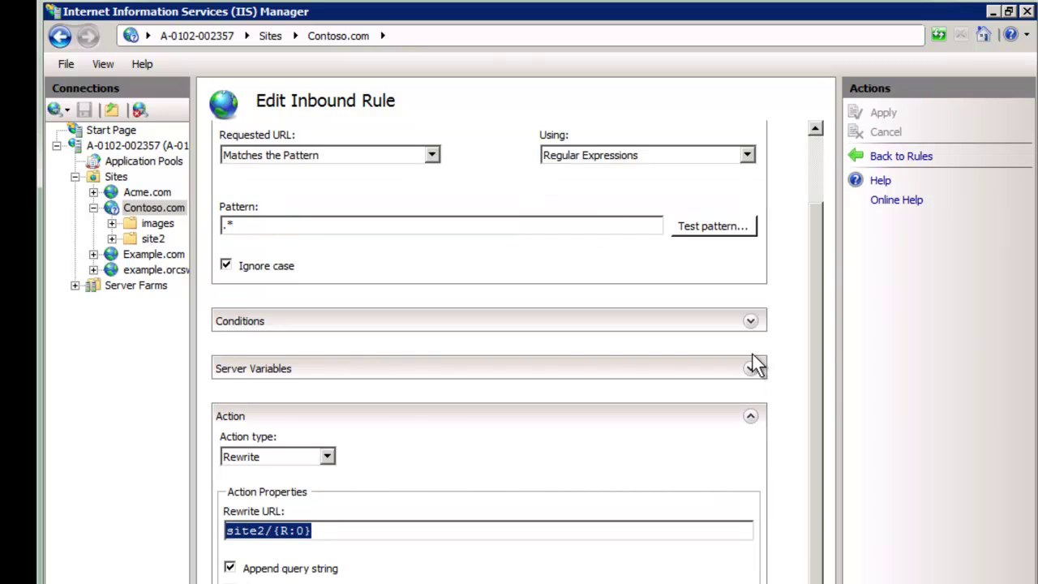
left_click(899, 156)
left_click(330, 198)
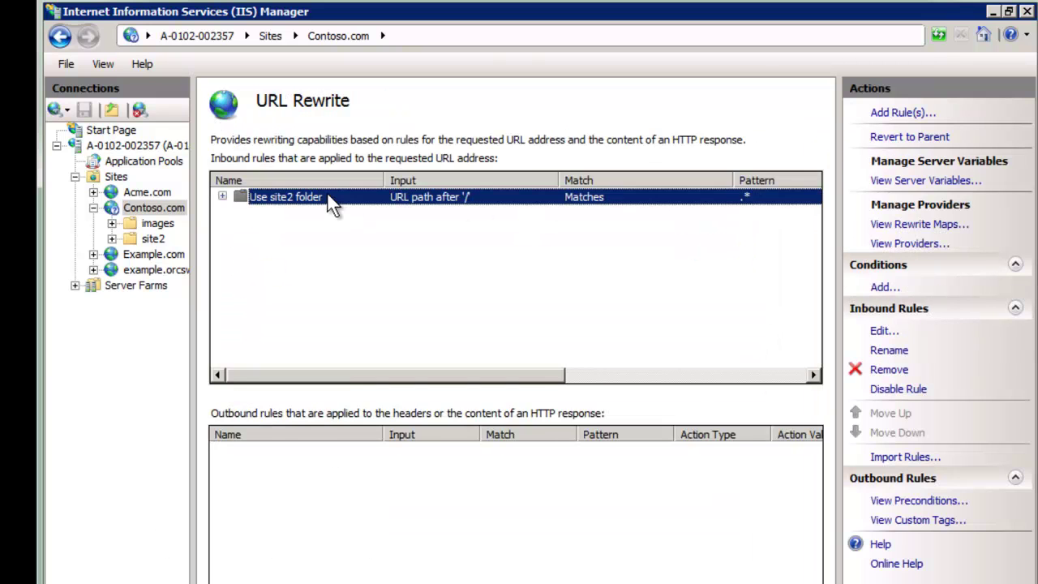
key("Delete")
left_click(523, 419)
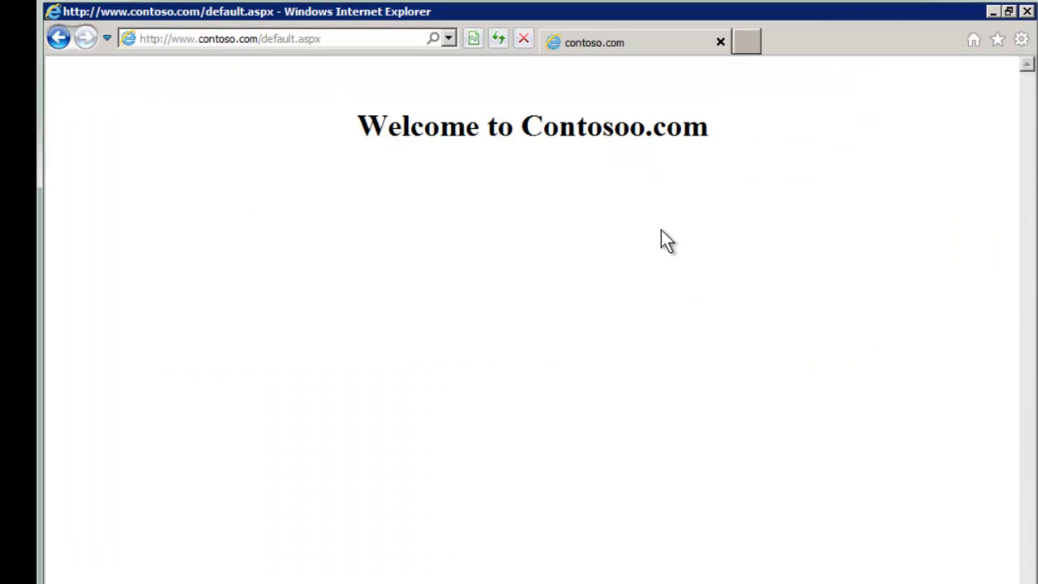
key("alt+d")
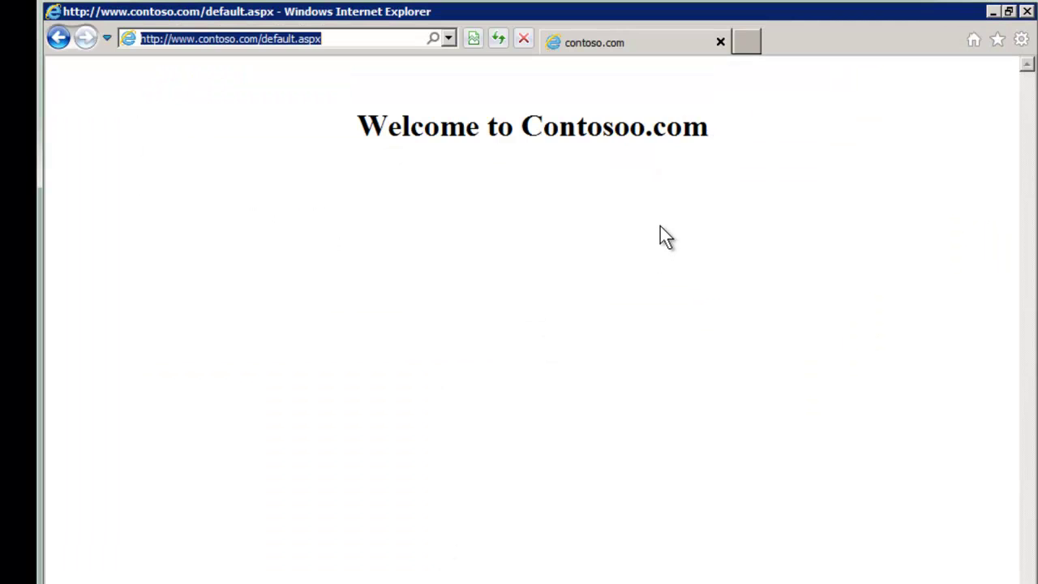
key("Return")
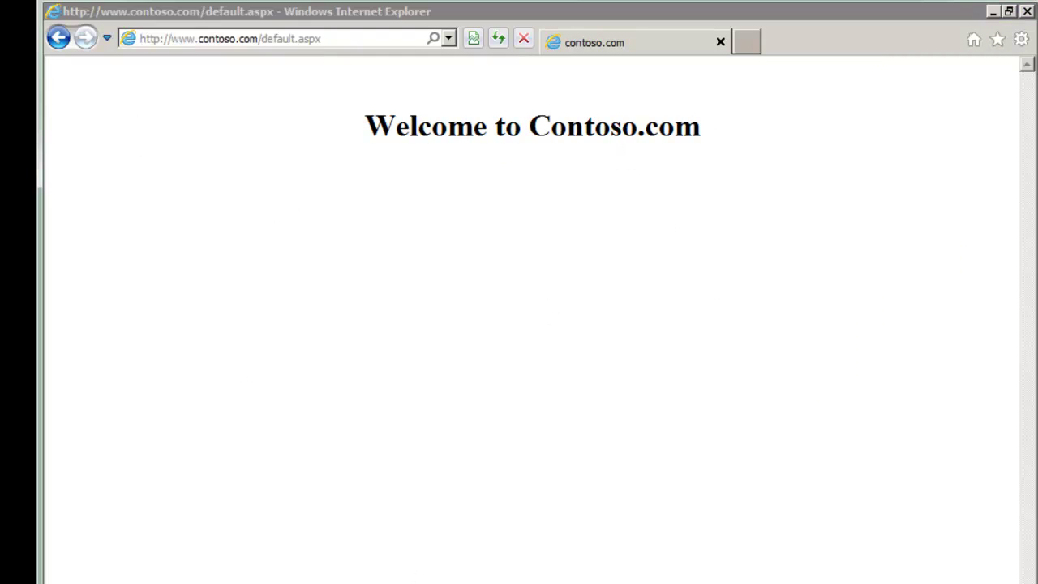
Switch to the file explorer, delete the site2 folder from wwwroot, and close the explorer window
key("alt+Tab")
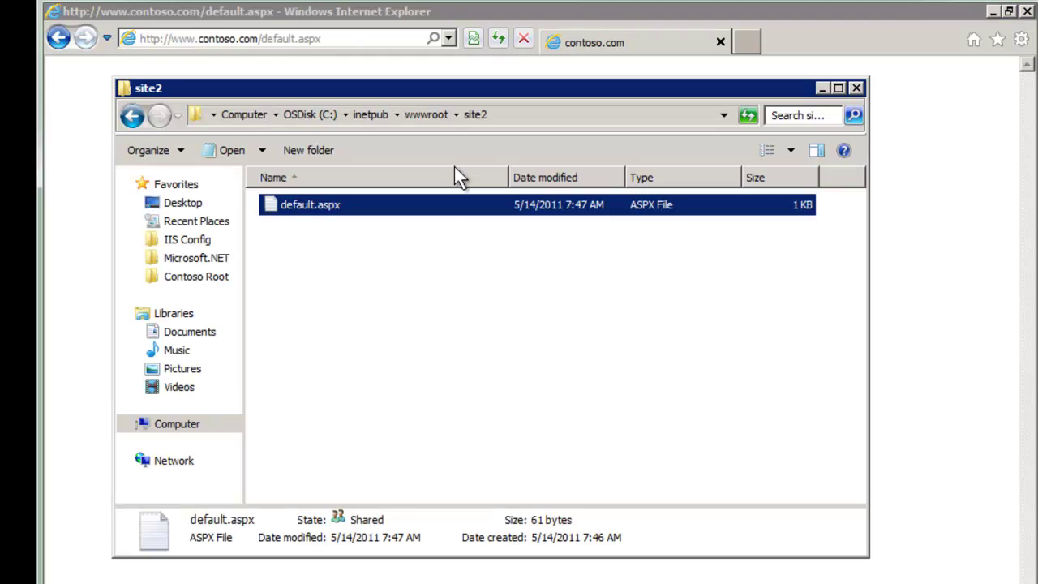
left_click(428, 114)
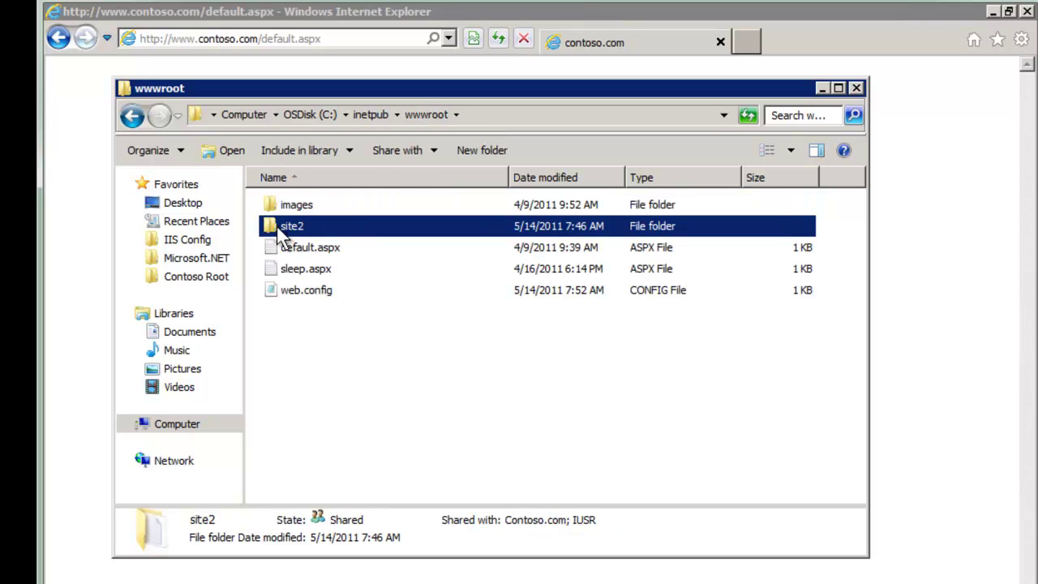
key("Delete")
left_click(598, 431)
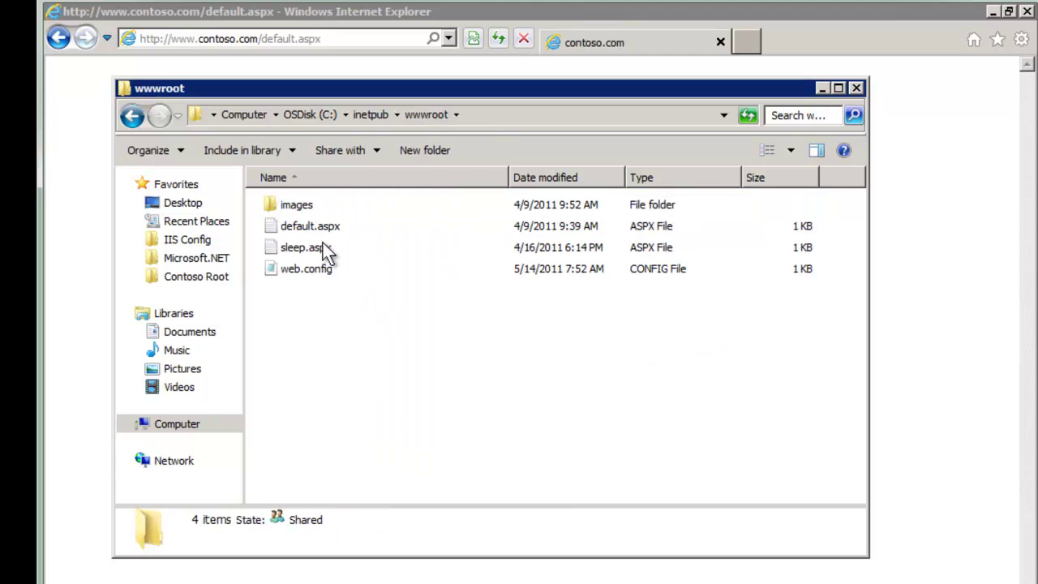
left_click(308, 229)
left_click(384, 316)
left_click(855, 88)
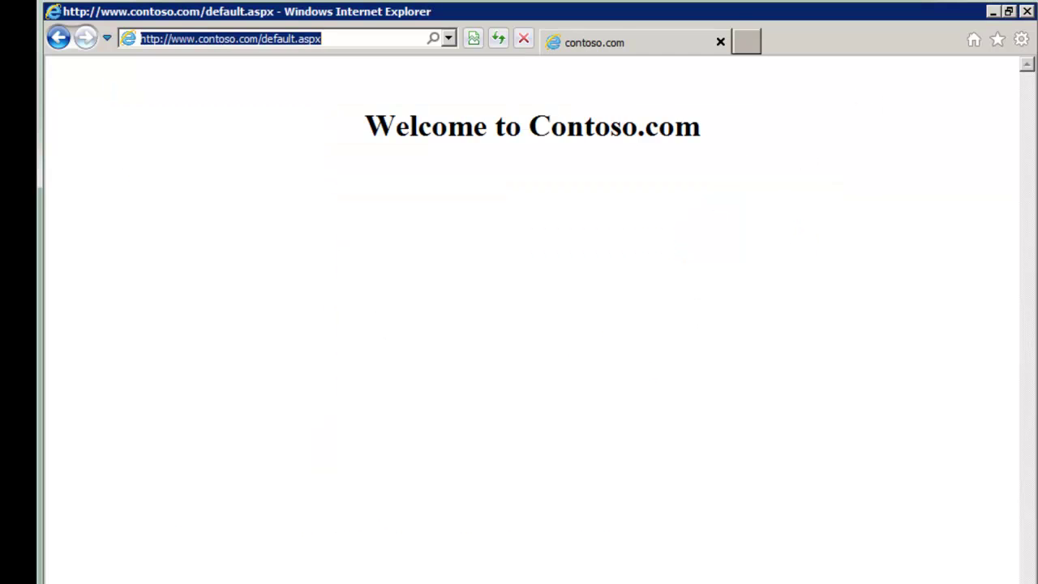
Return to Process Monitor and examine the events from the highlighted site2\default.aspx\web.config entry onwards
key("alt+Tab")
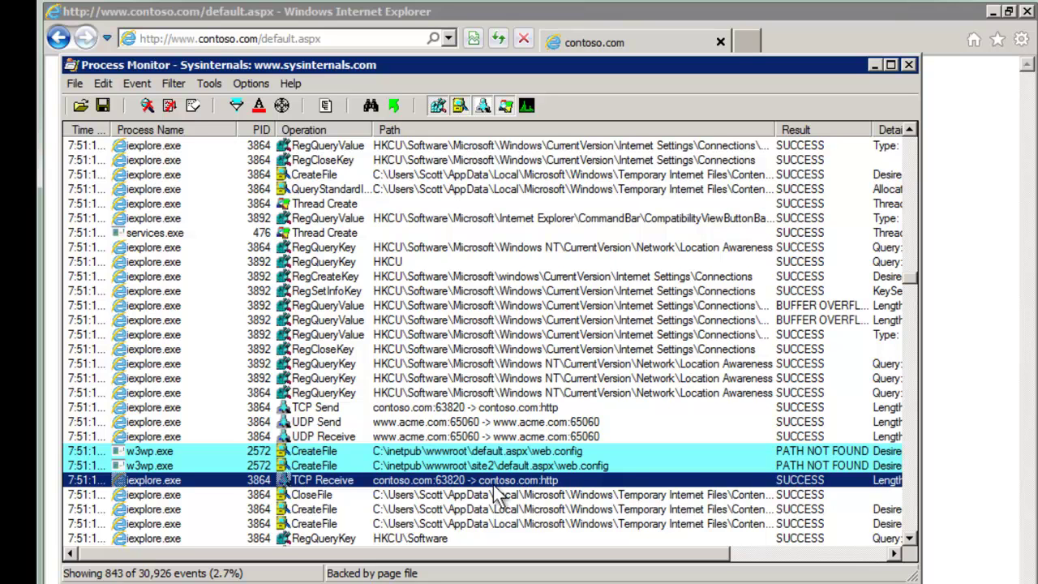
left_click(591, 464)
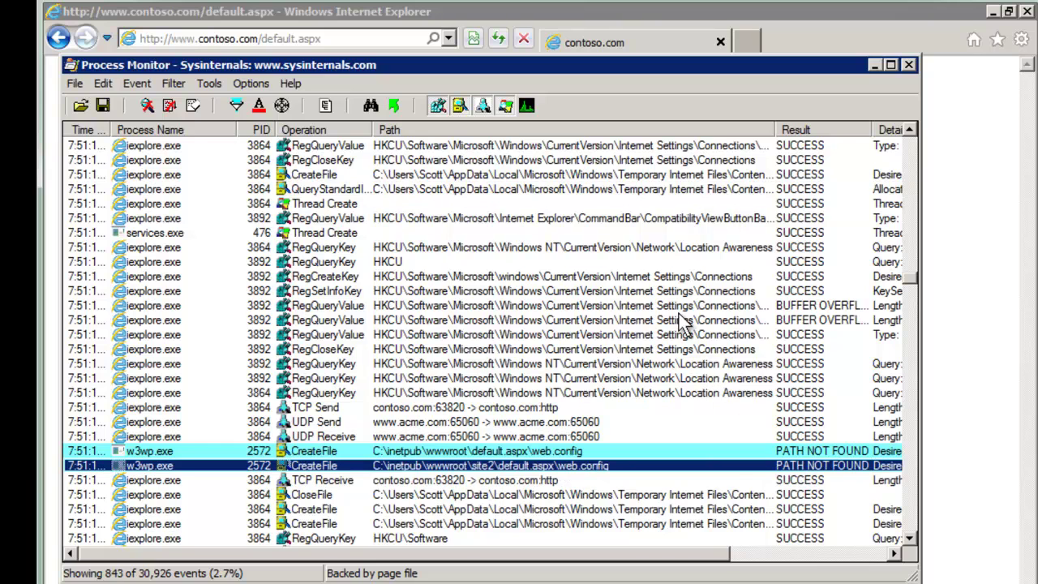
scroll(766, 289, "down", 4)
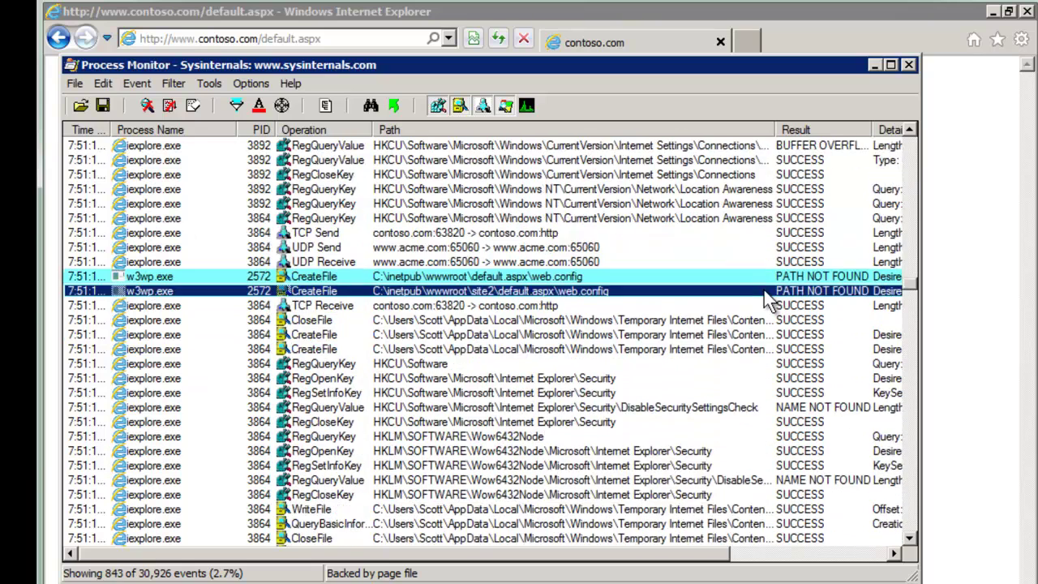
scroll(764, 291, "down", 6)
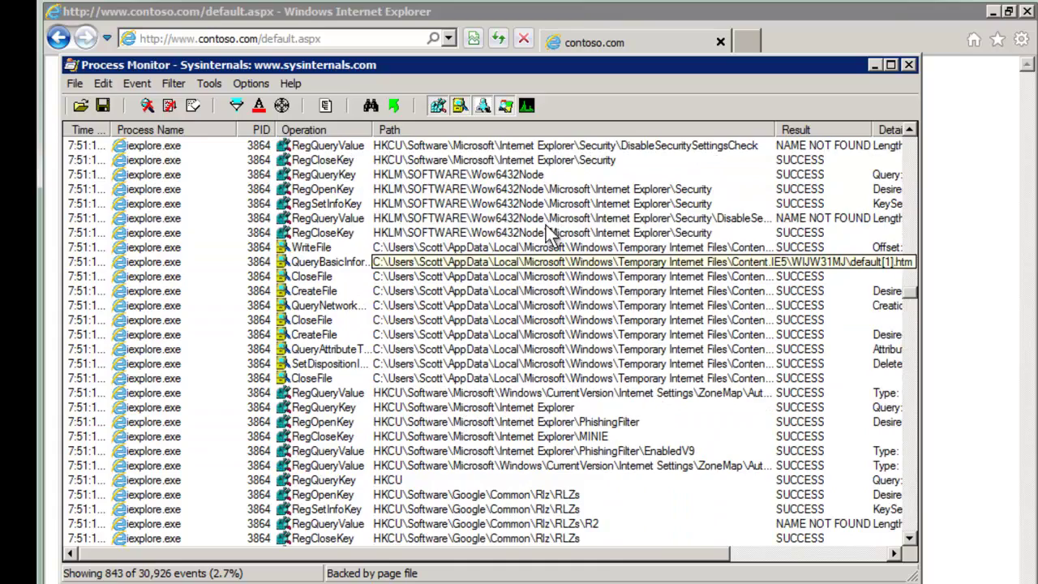
scroll(524, 397, "down", 12)
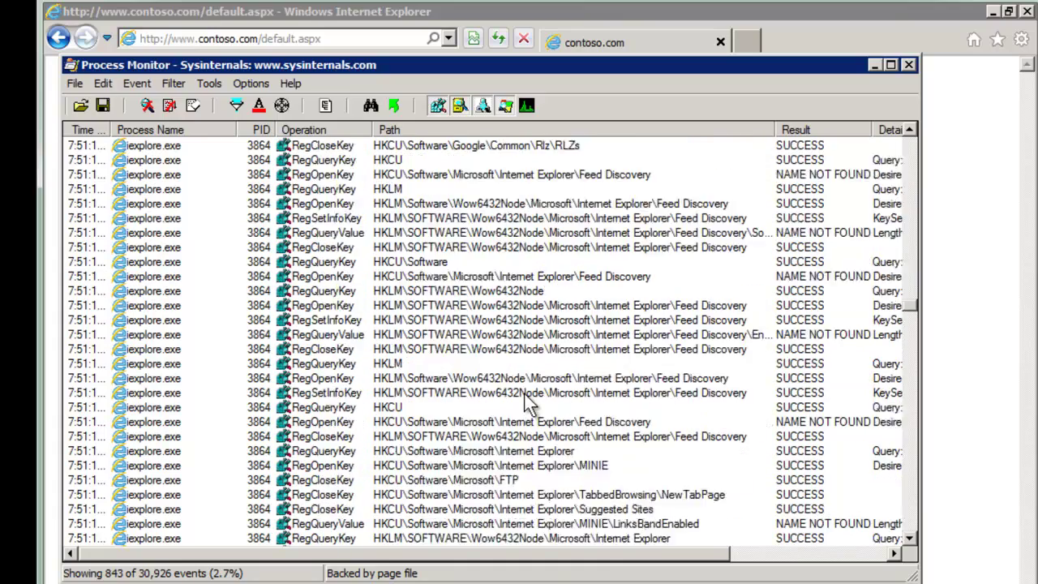
scroll(527, 403, "down", 6)
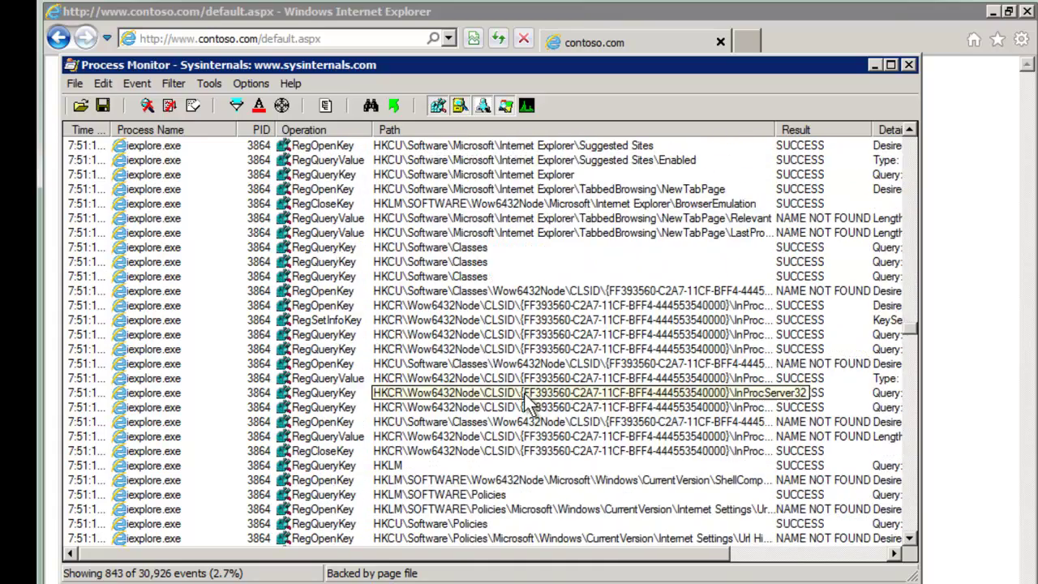
scroll(527, 399, "down", 7)
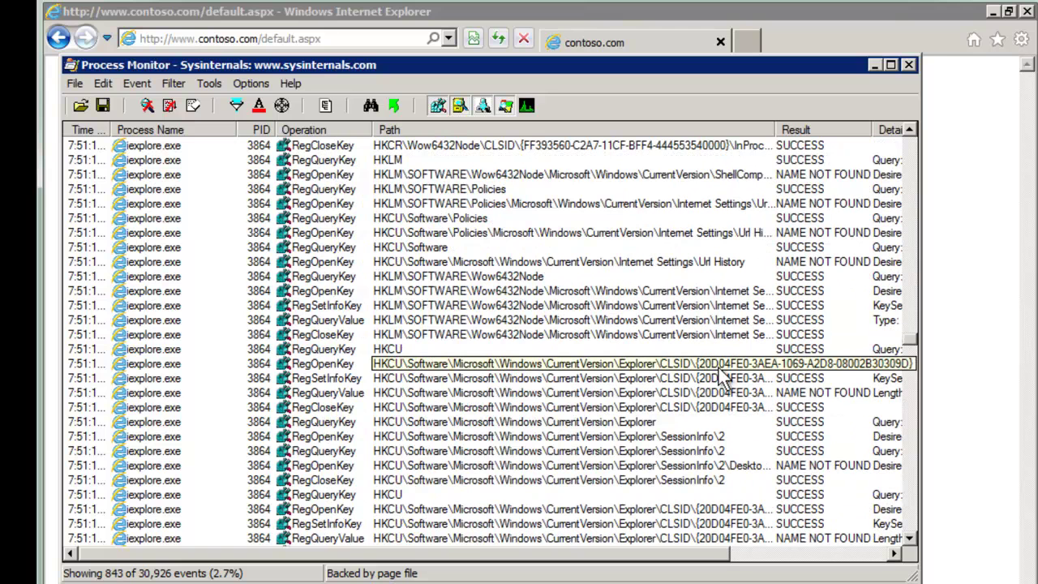